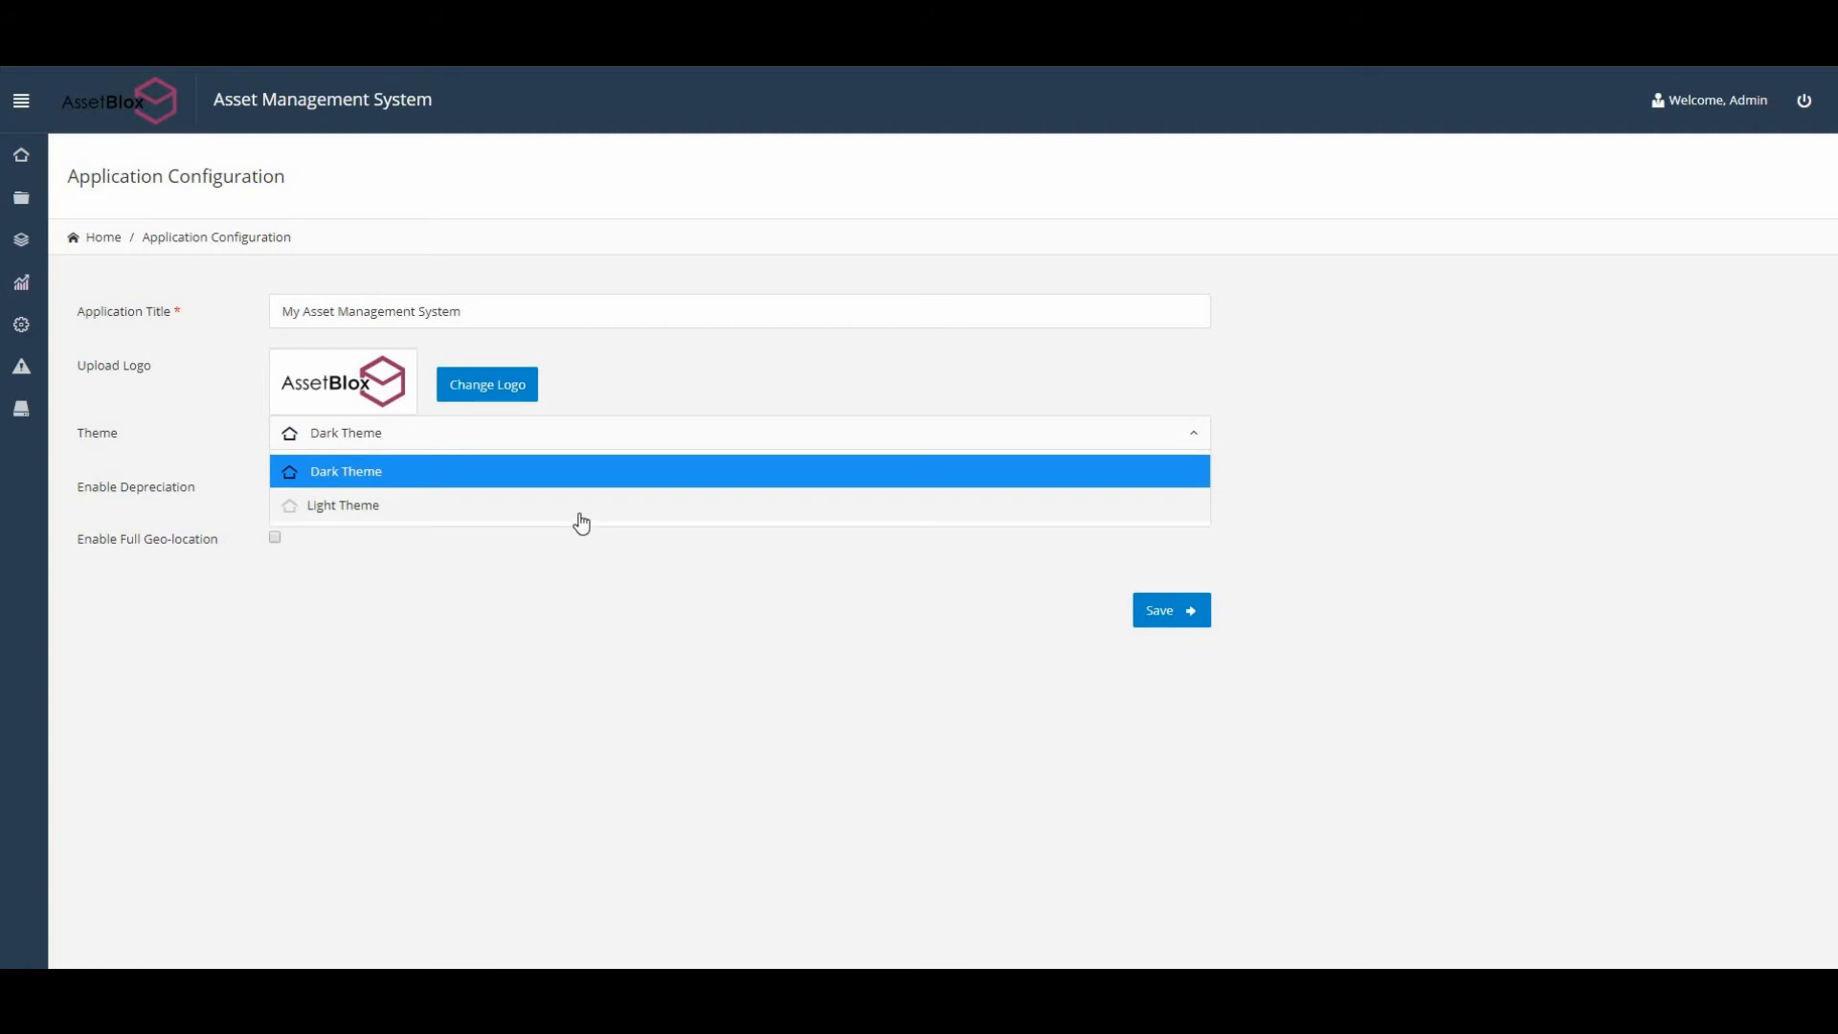
# Save Light Theme as the theme, then expand the sidebar's Application Configuration section.
pyautogui.click(583, 520)
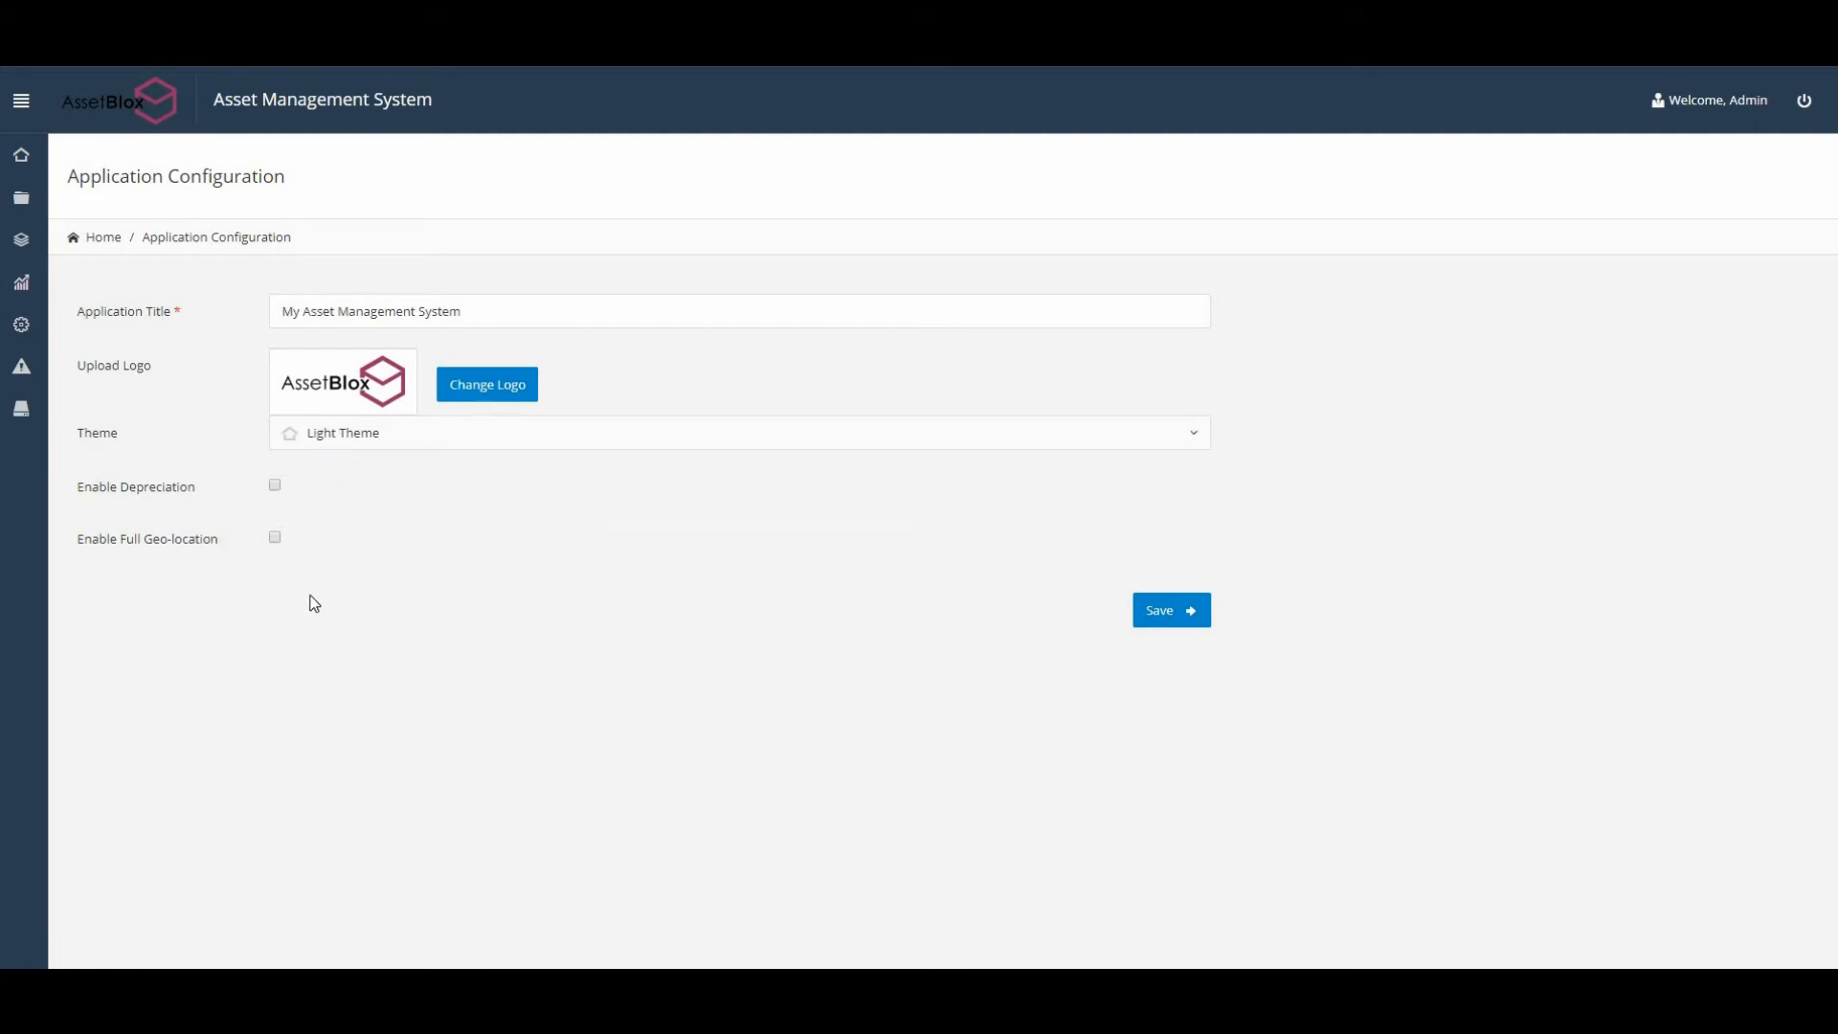
pyautogui.click(1170, 623)
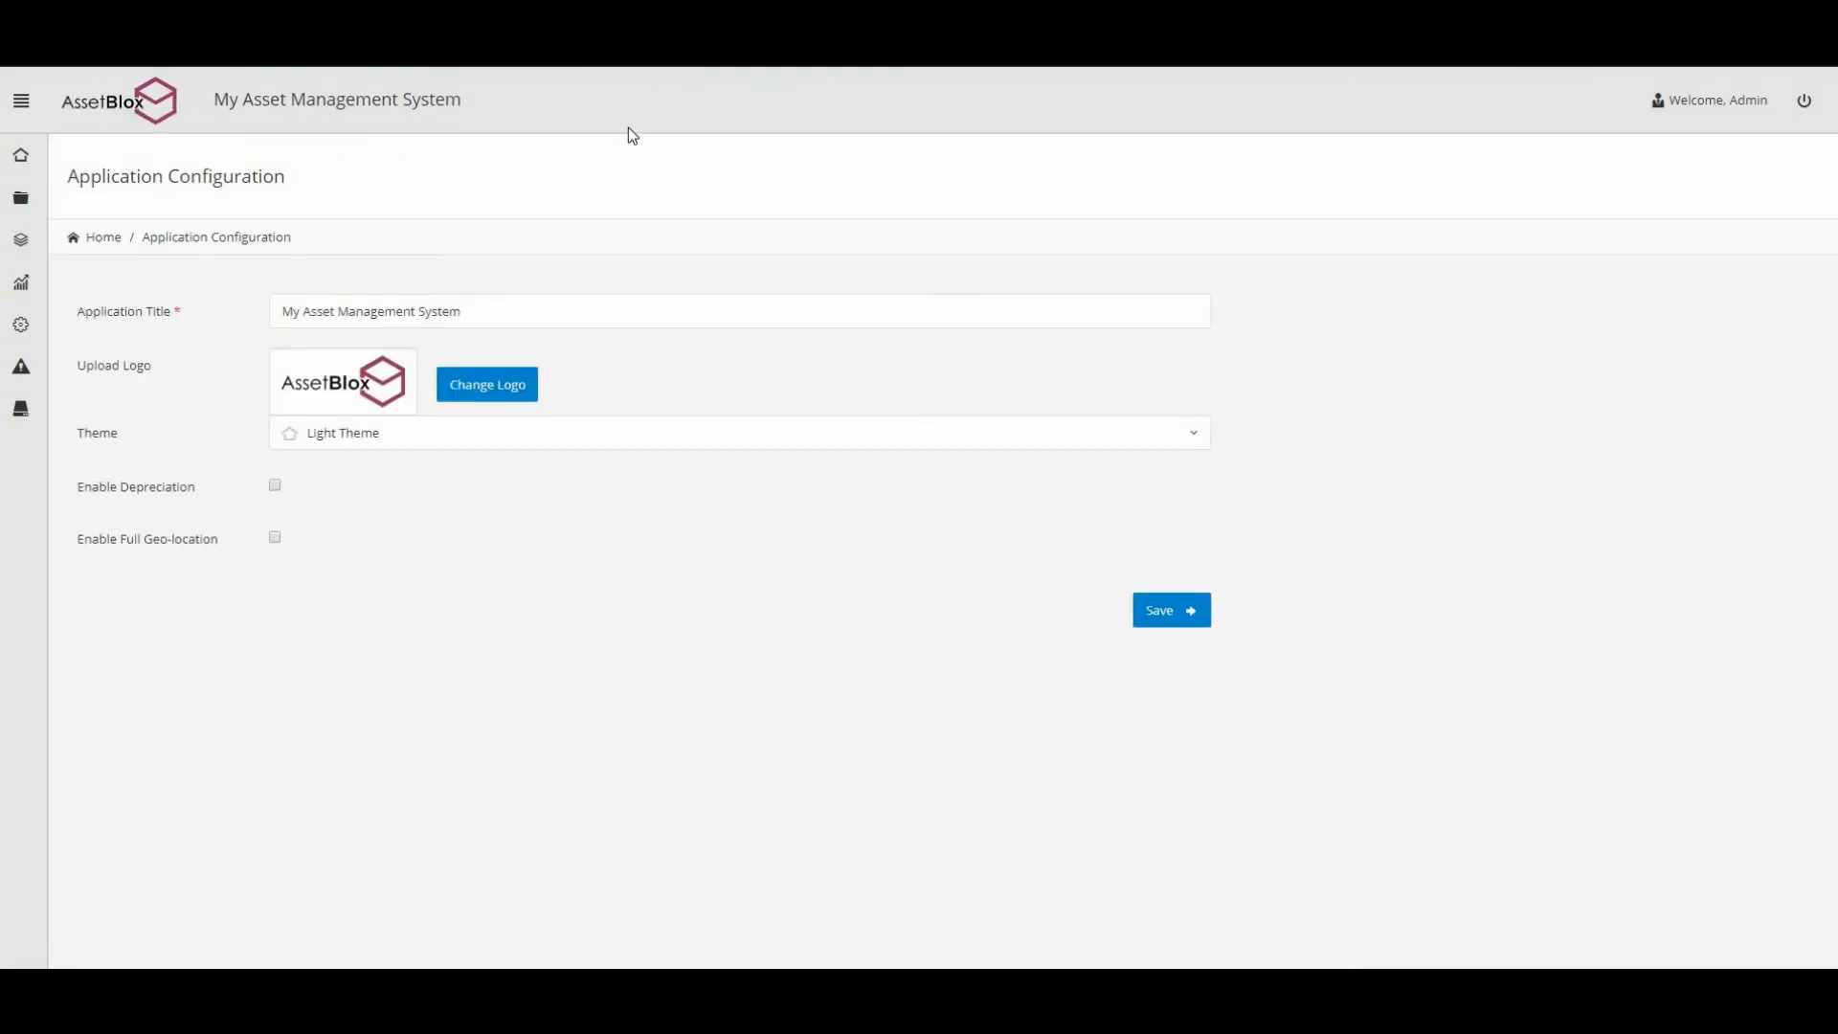
pyautogui.click(23, 112)
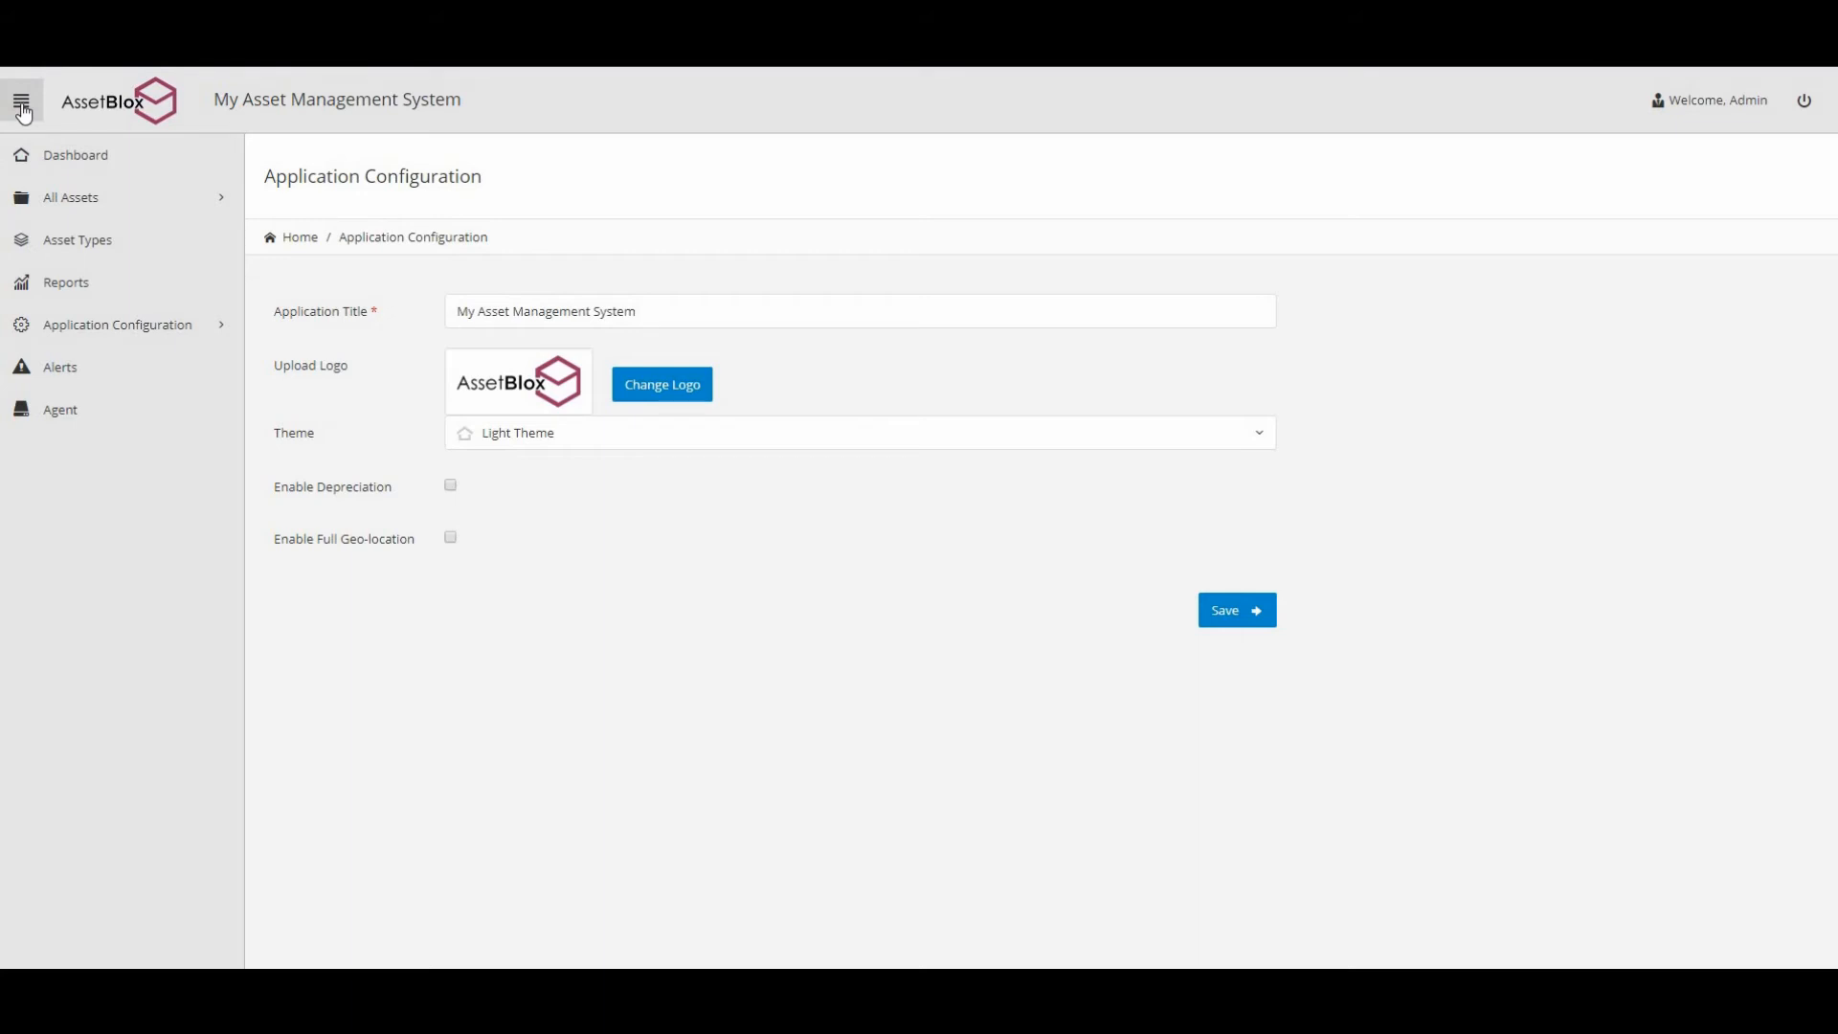
pyautogui.click(133, 339)
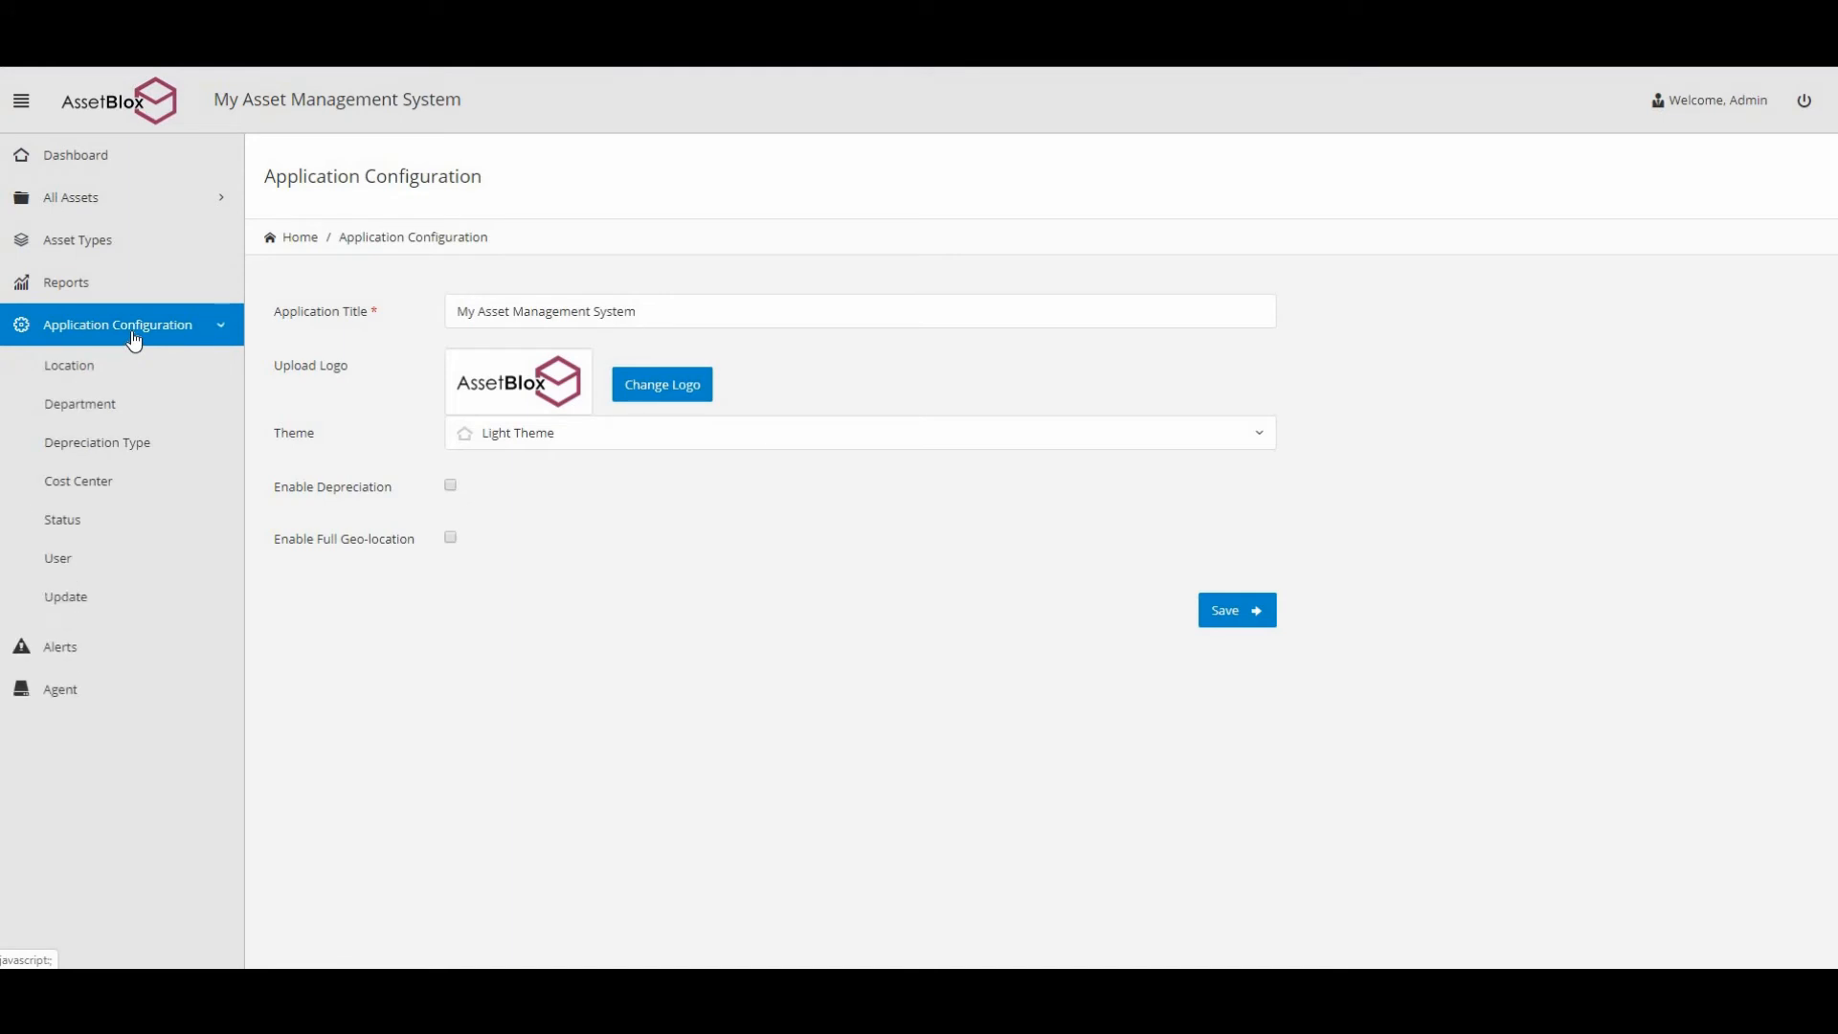
# Add Peterborough as a location, leaving its audit alert switched off.
pyautogui.click(77, 379)
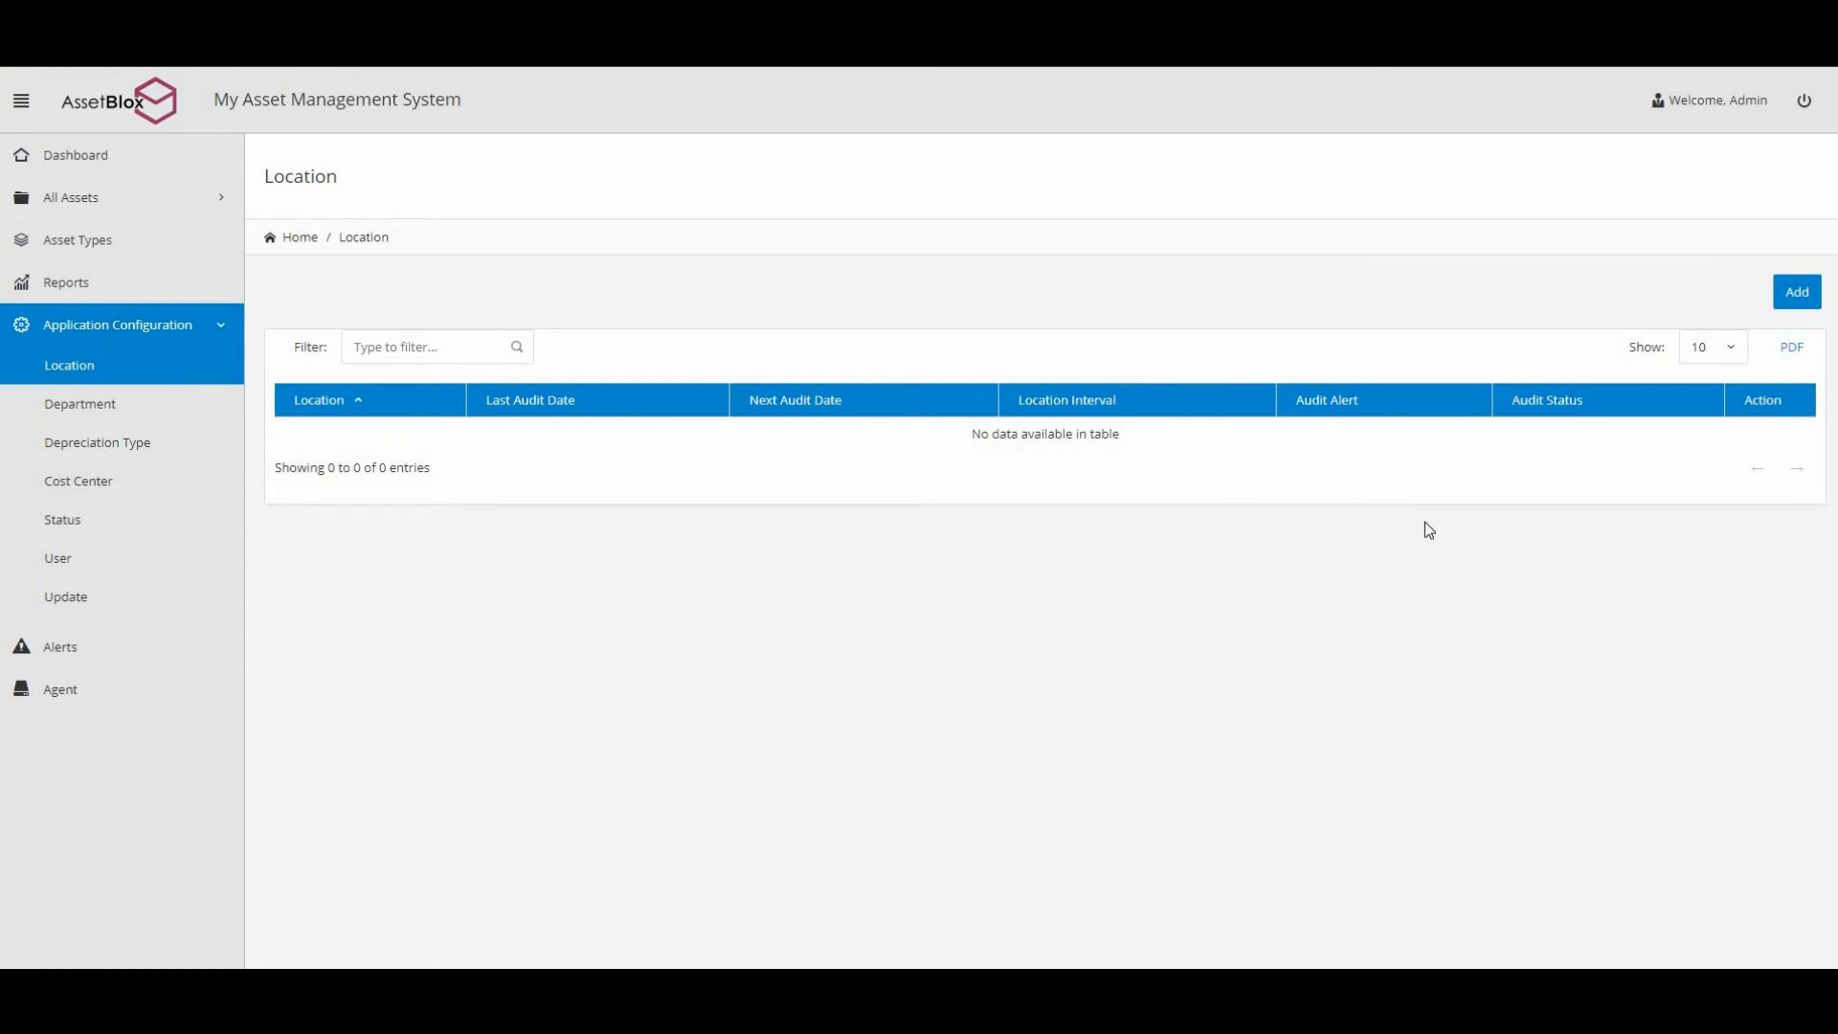
pyautogui.click(1796, 305)
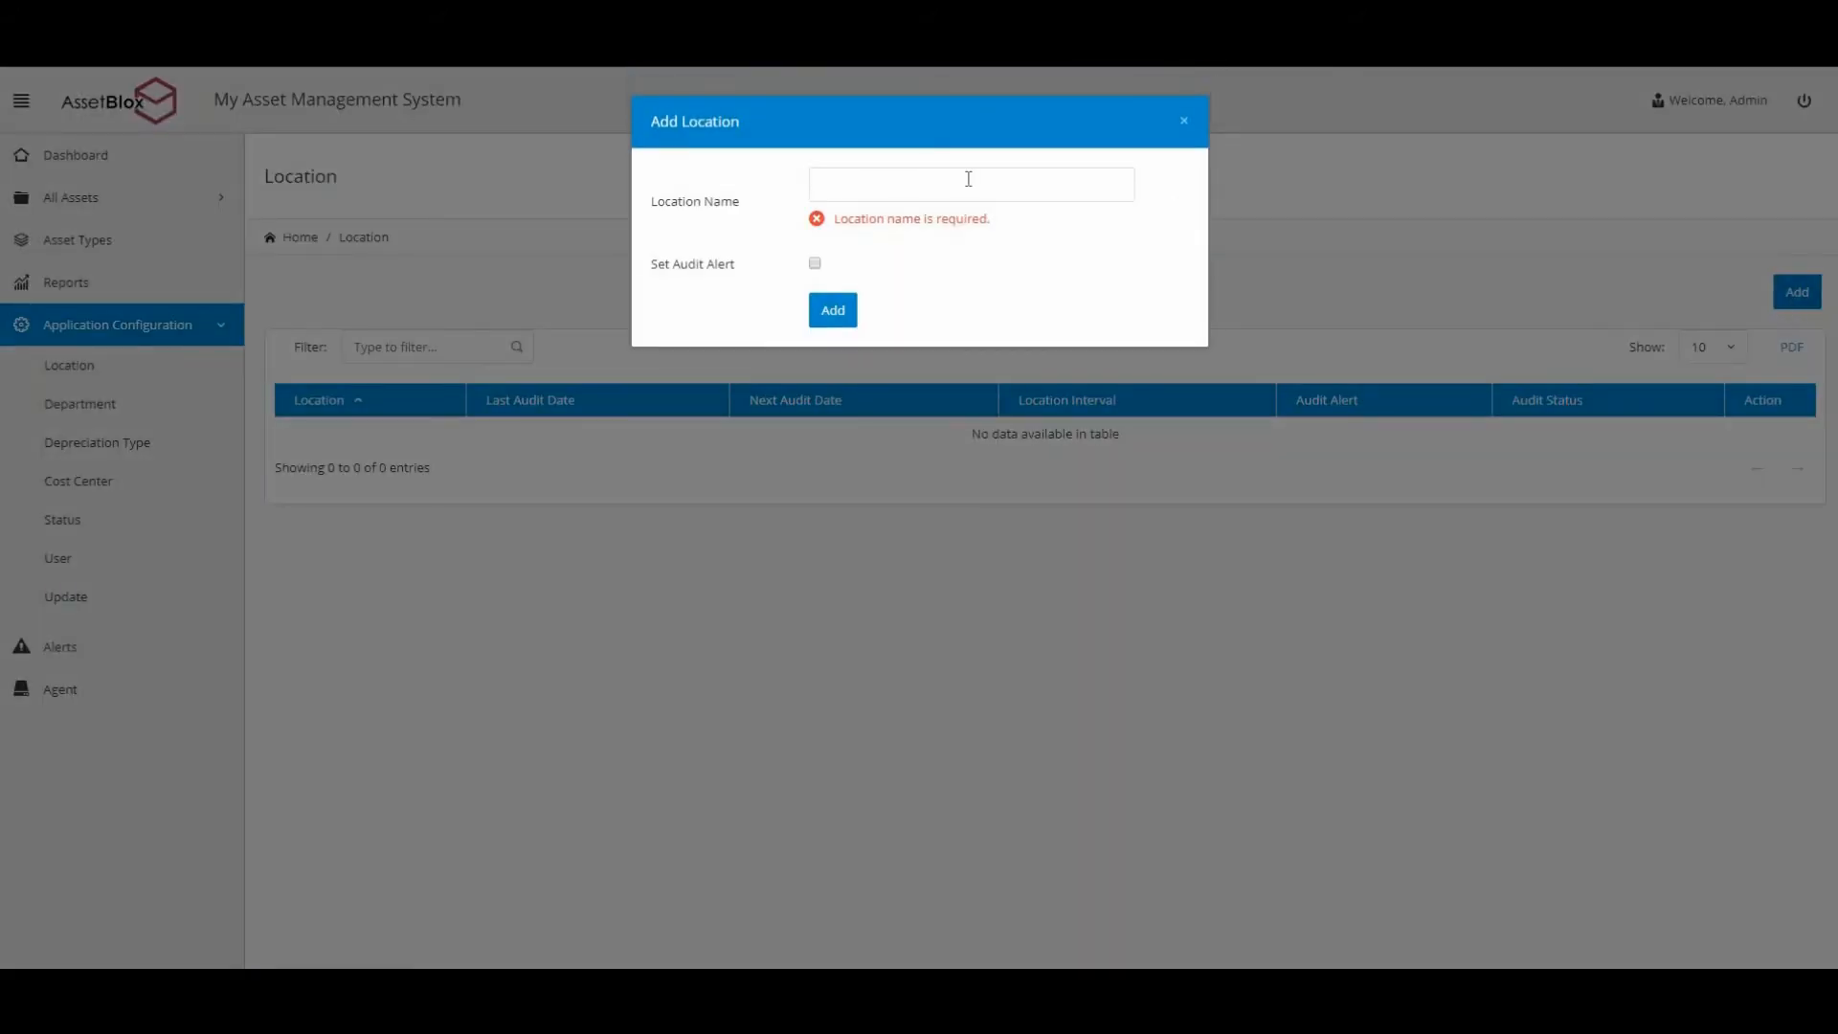
pyautogui.write('Peterborough')
pyautogui.click(816, 266)
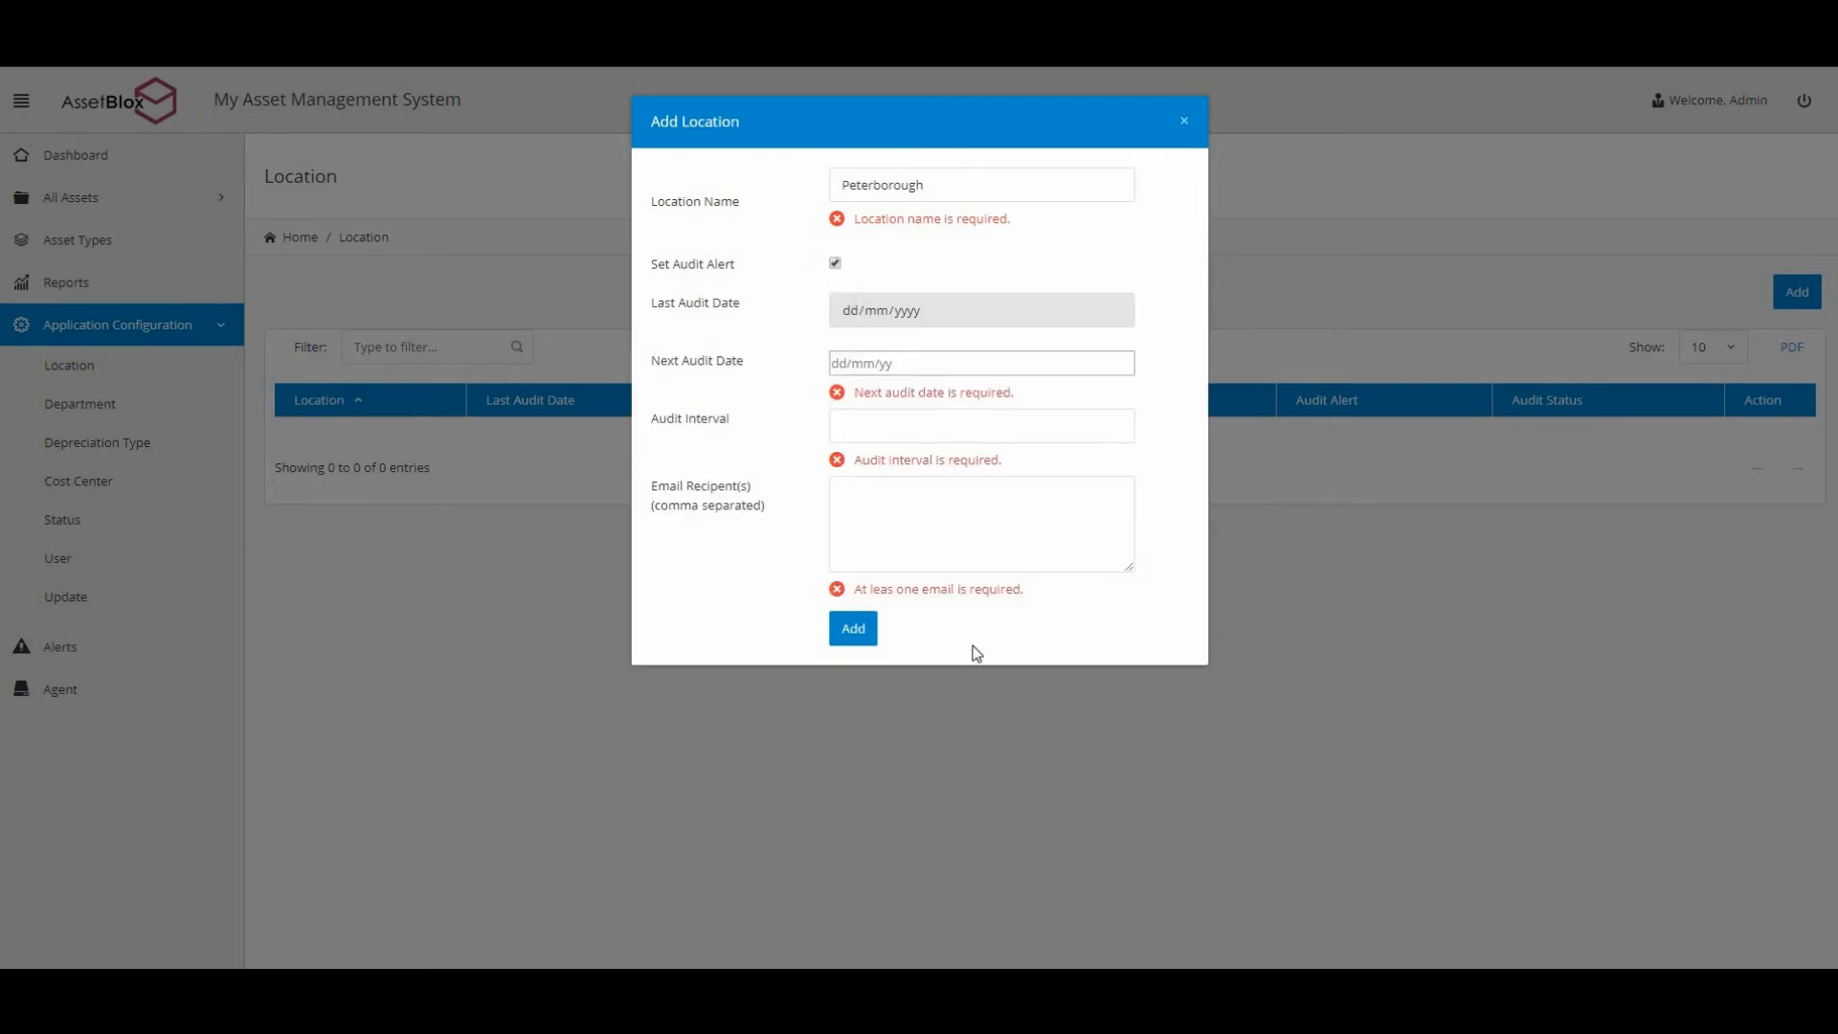
pyautogui.click(836, 264)
pyautogui.click(844, 316)
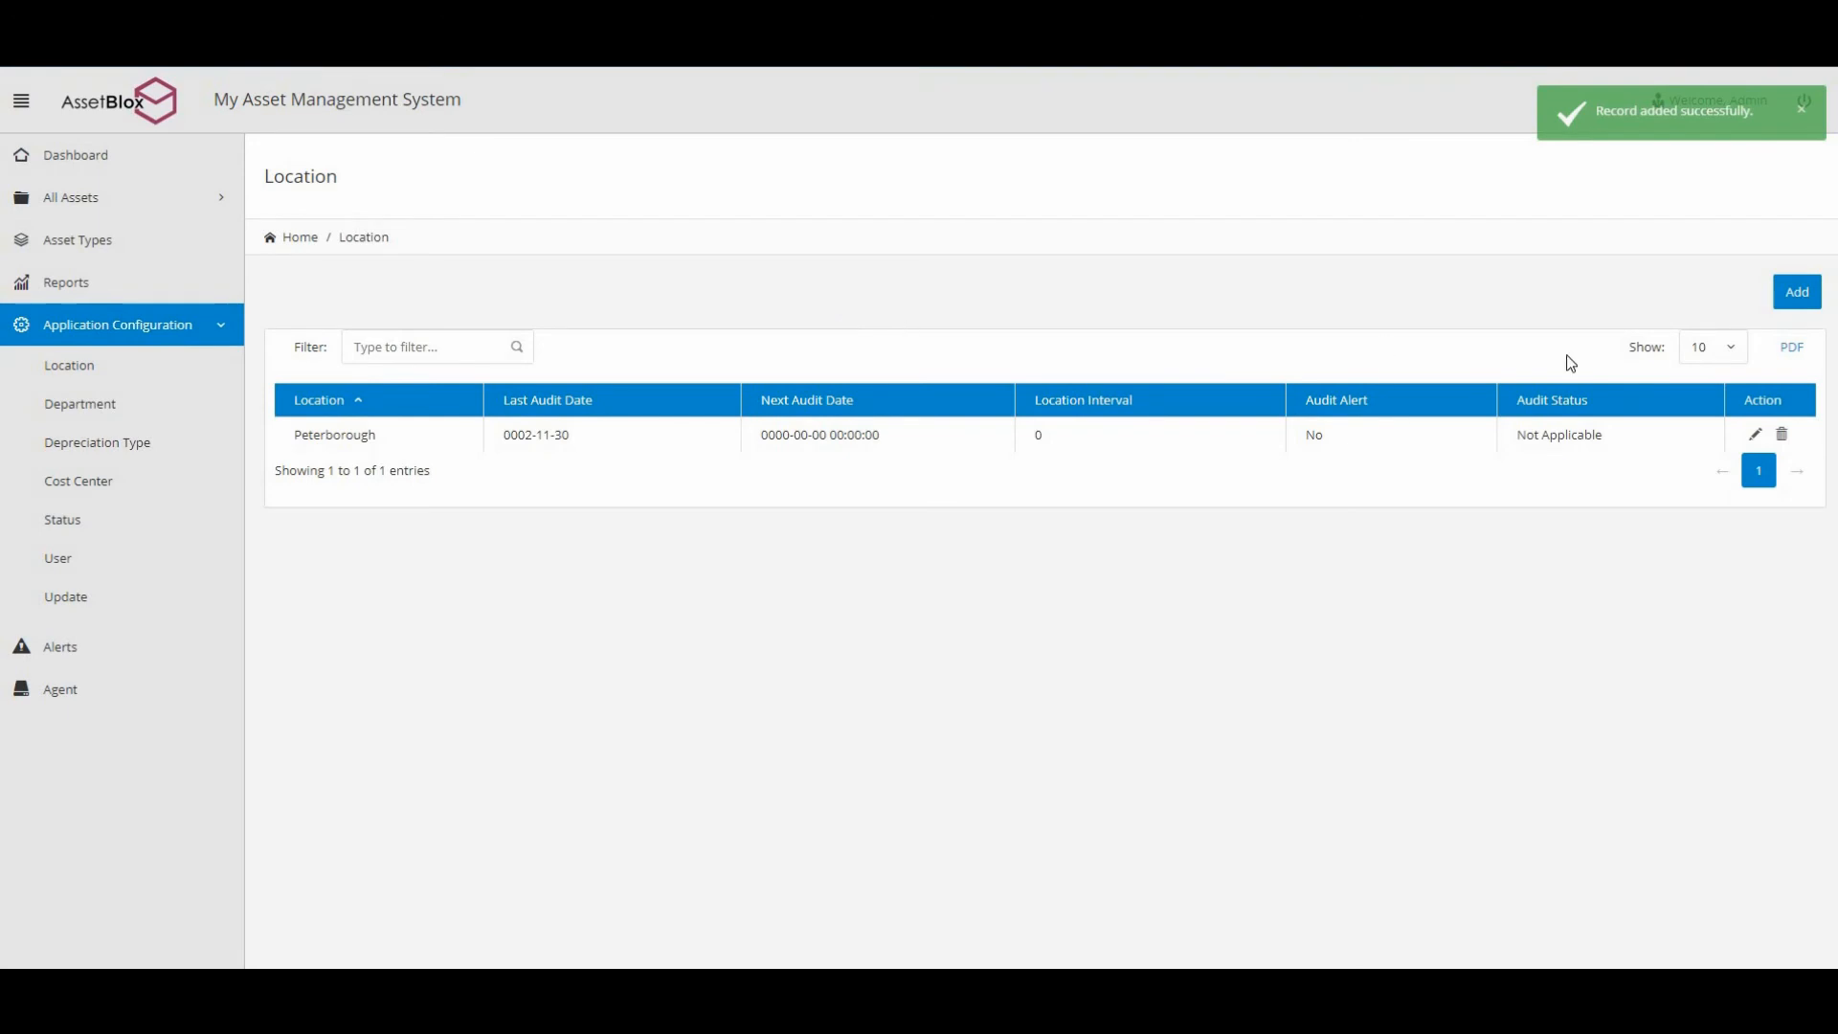
# Add London and New York as locations.
pyautogui.click(1793, 297)
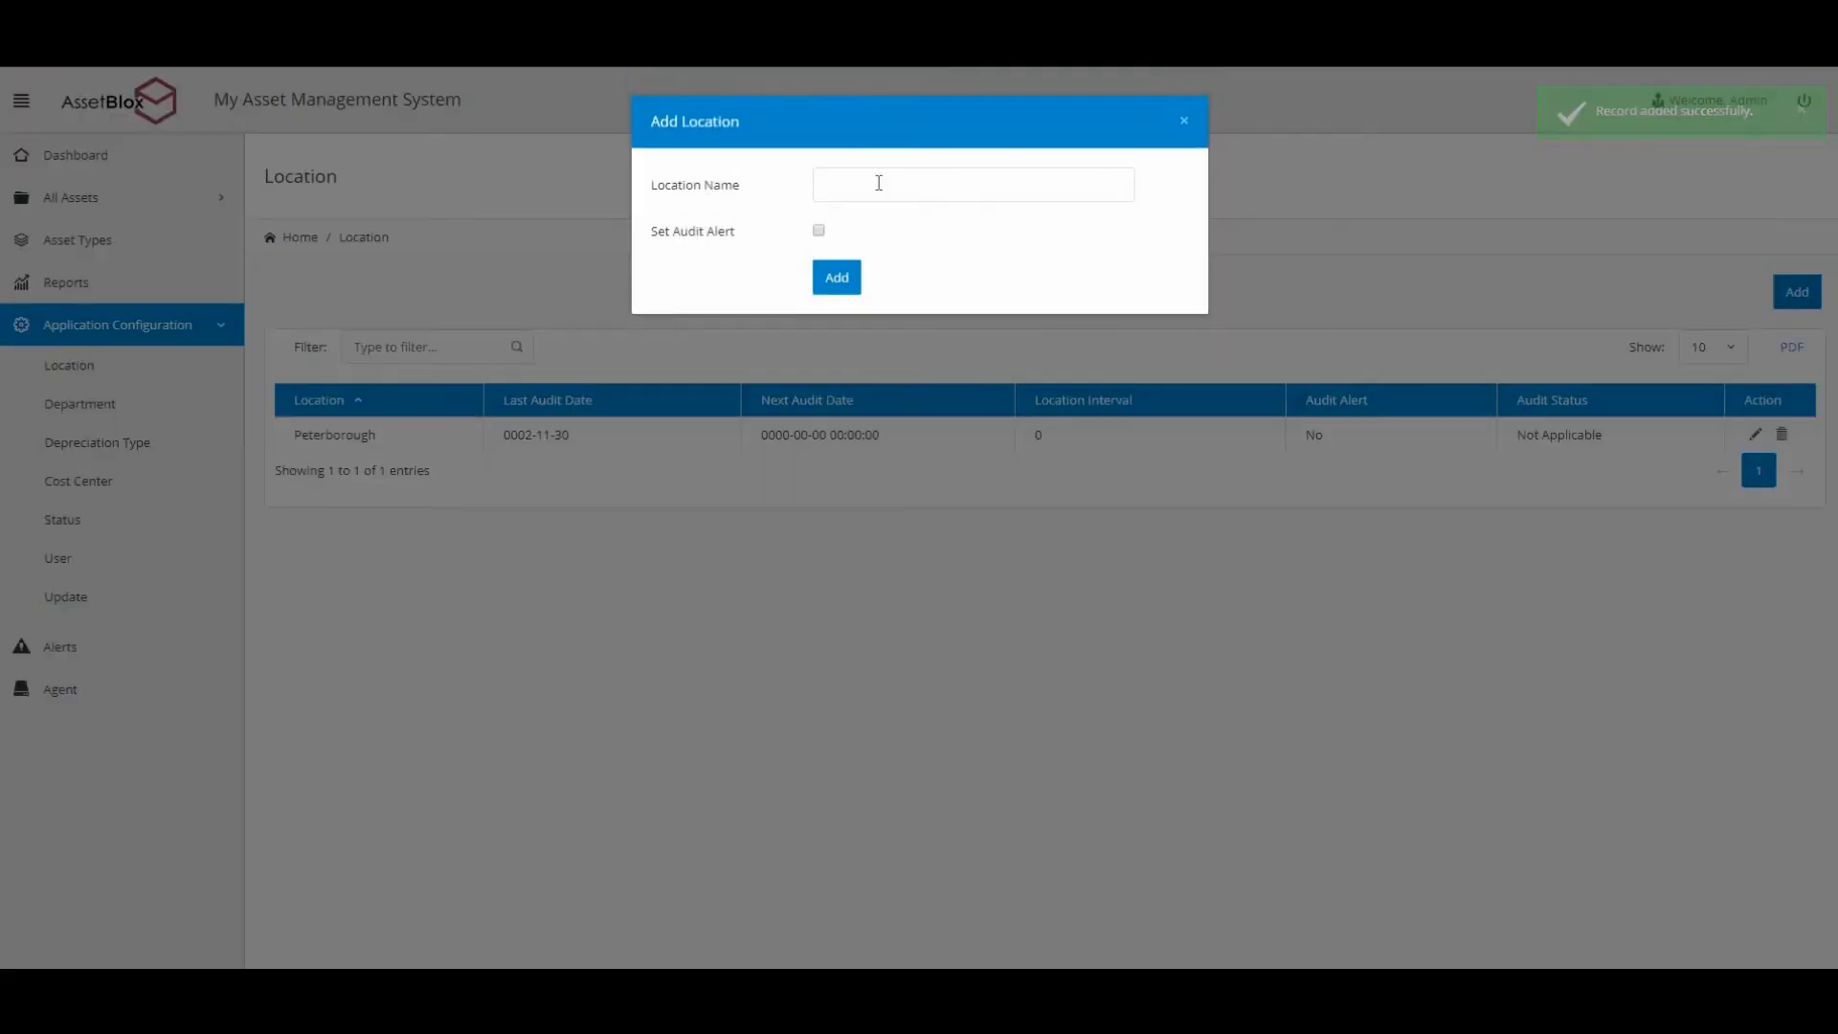
pyautogui.write('London')
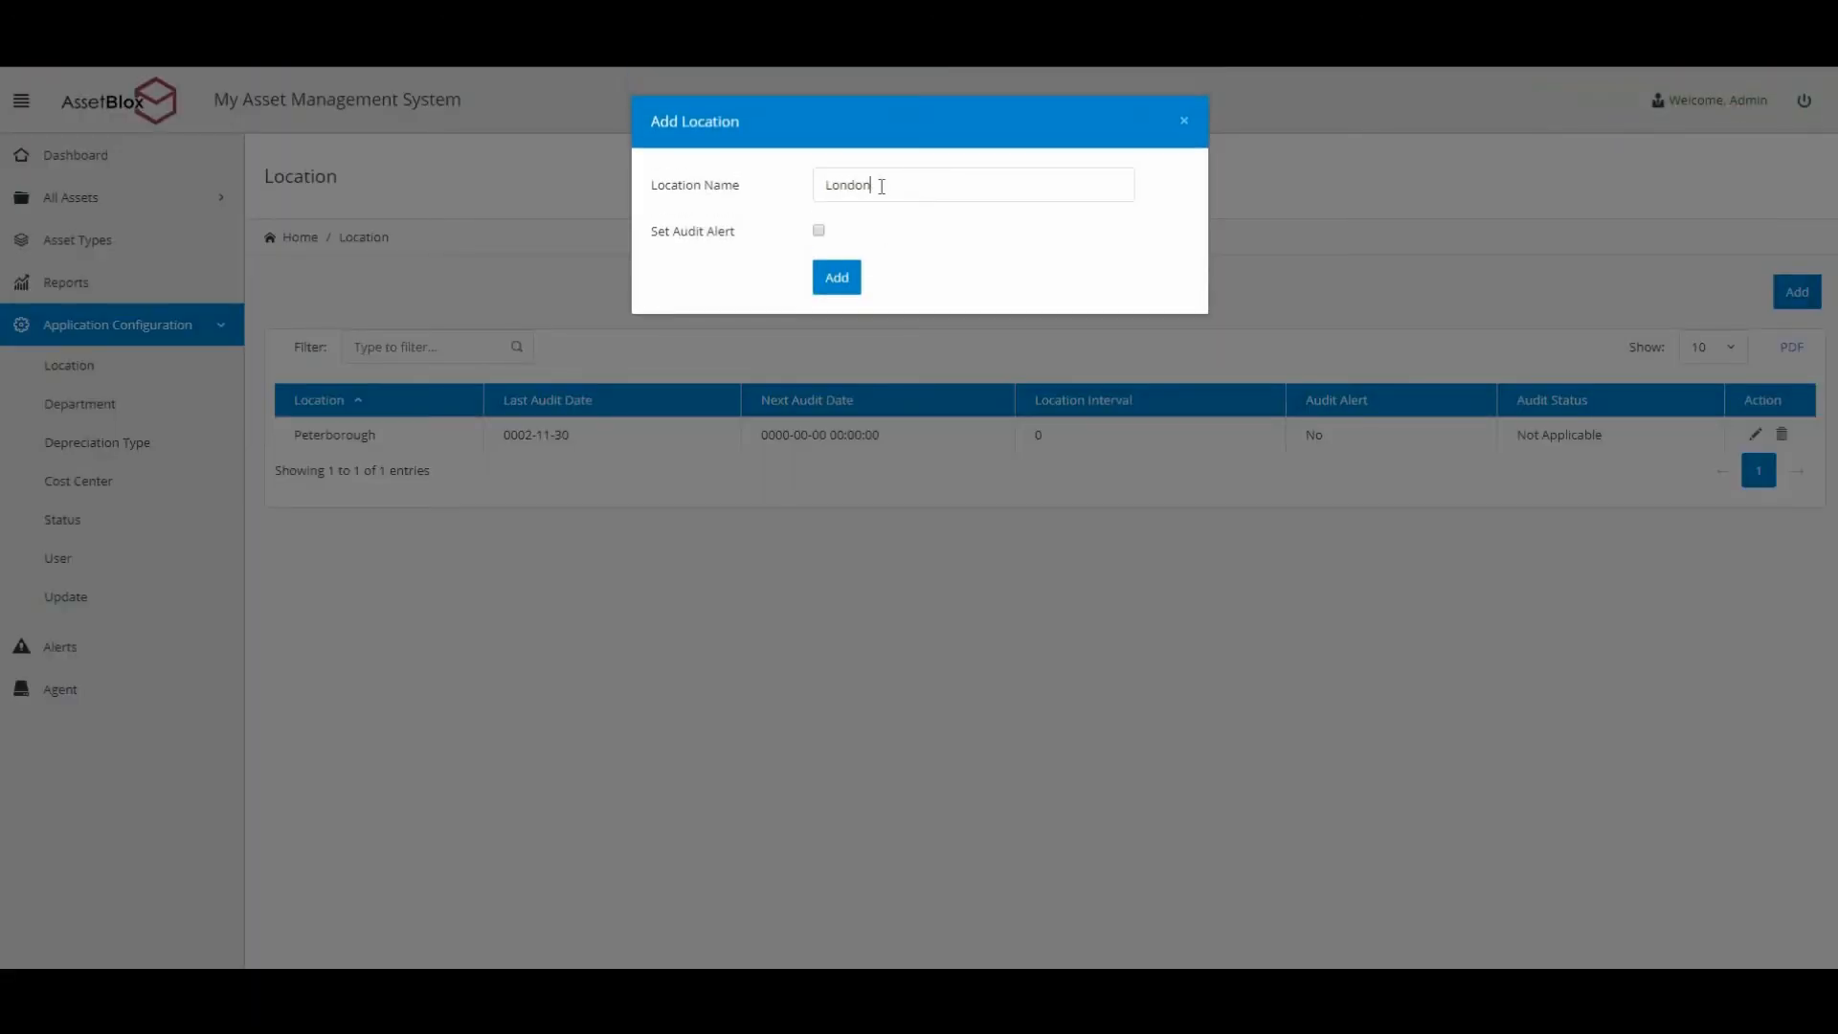
pyautogui.click(838, 284)
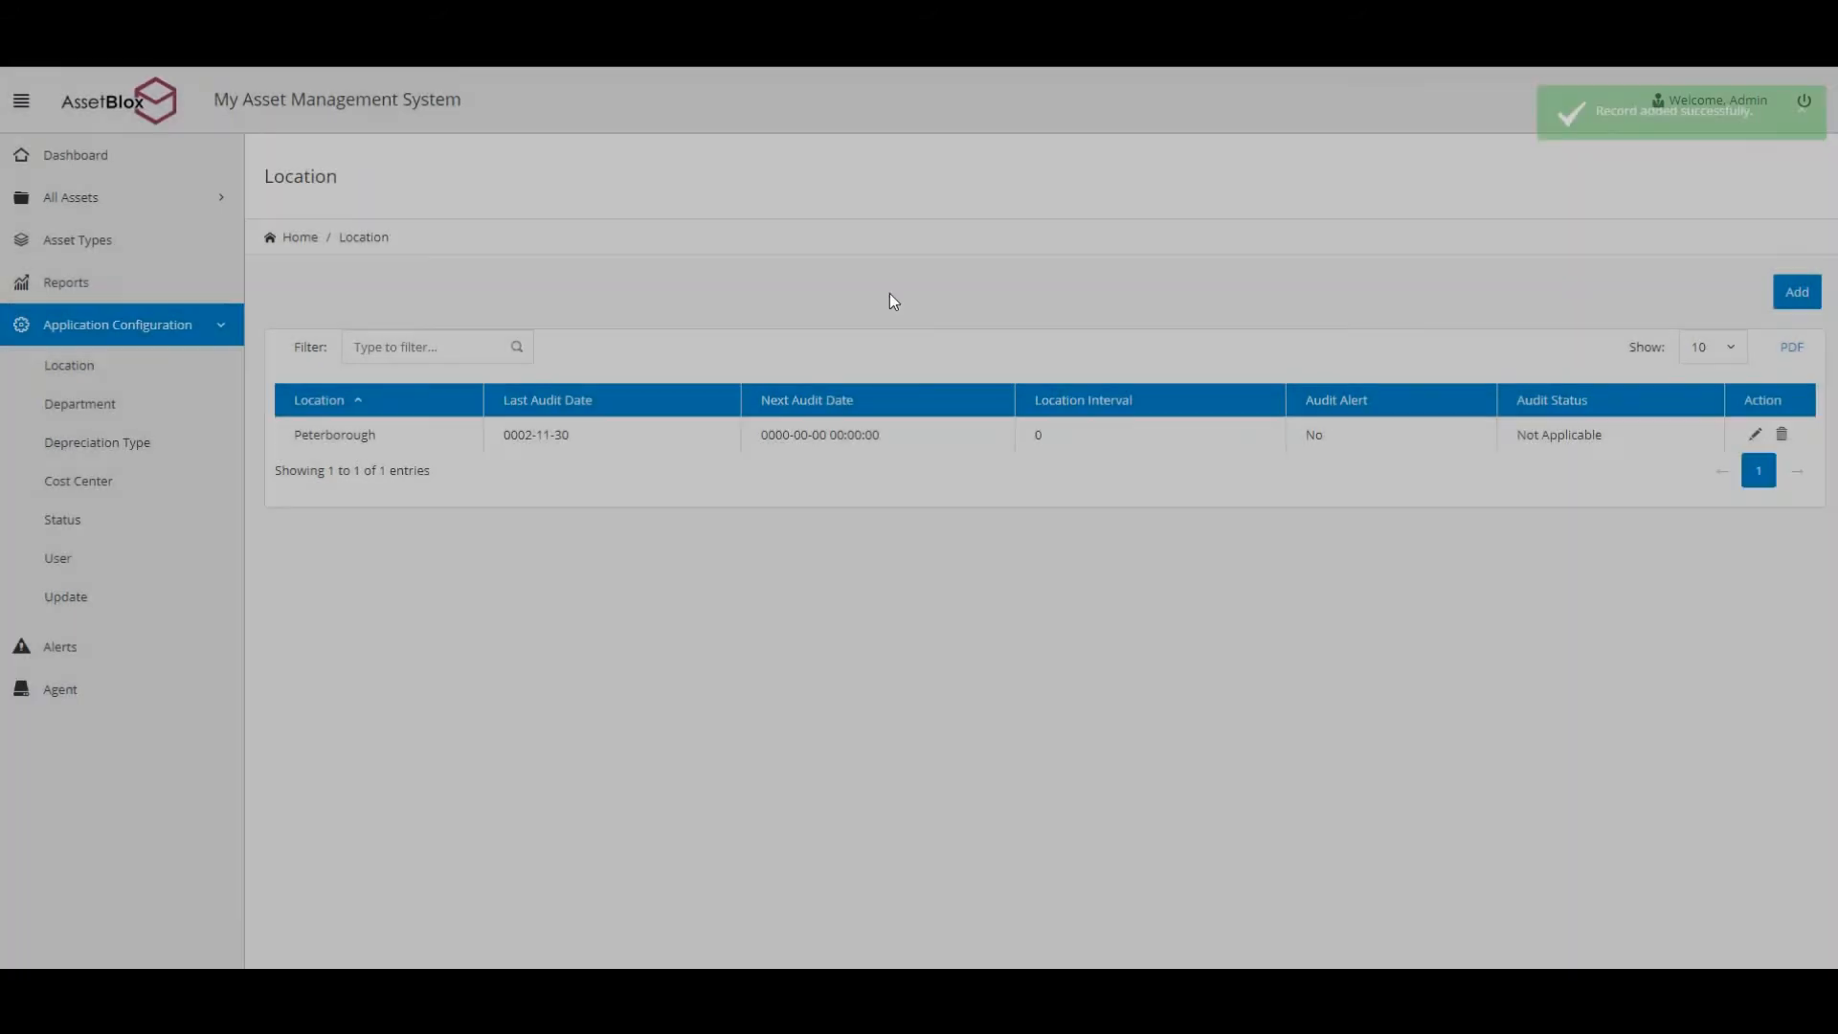
pyautogui.click(1794, 297)
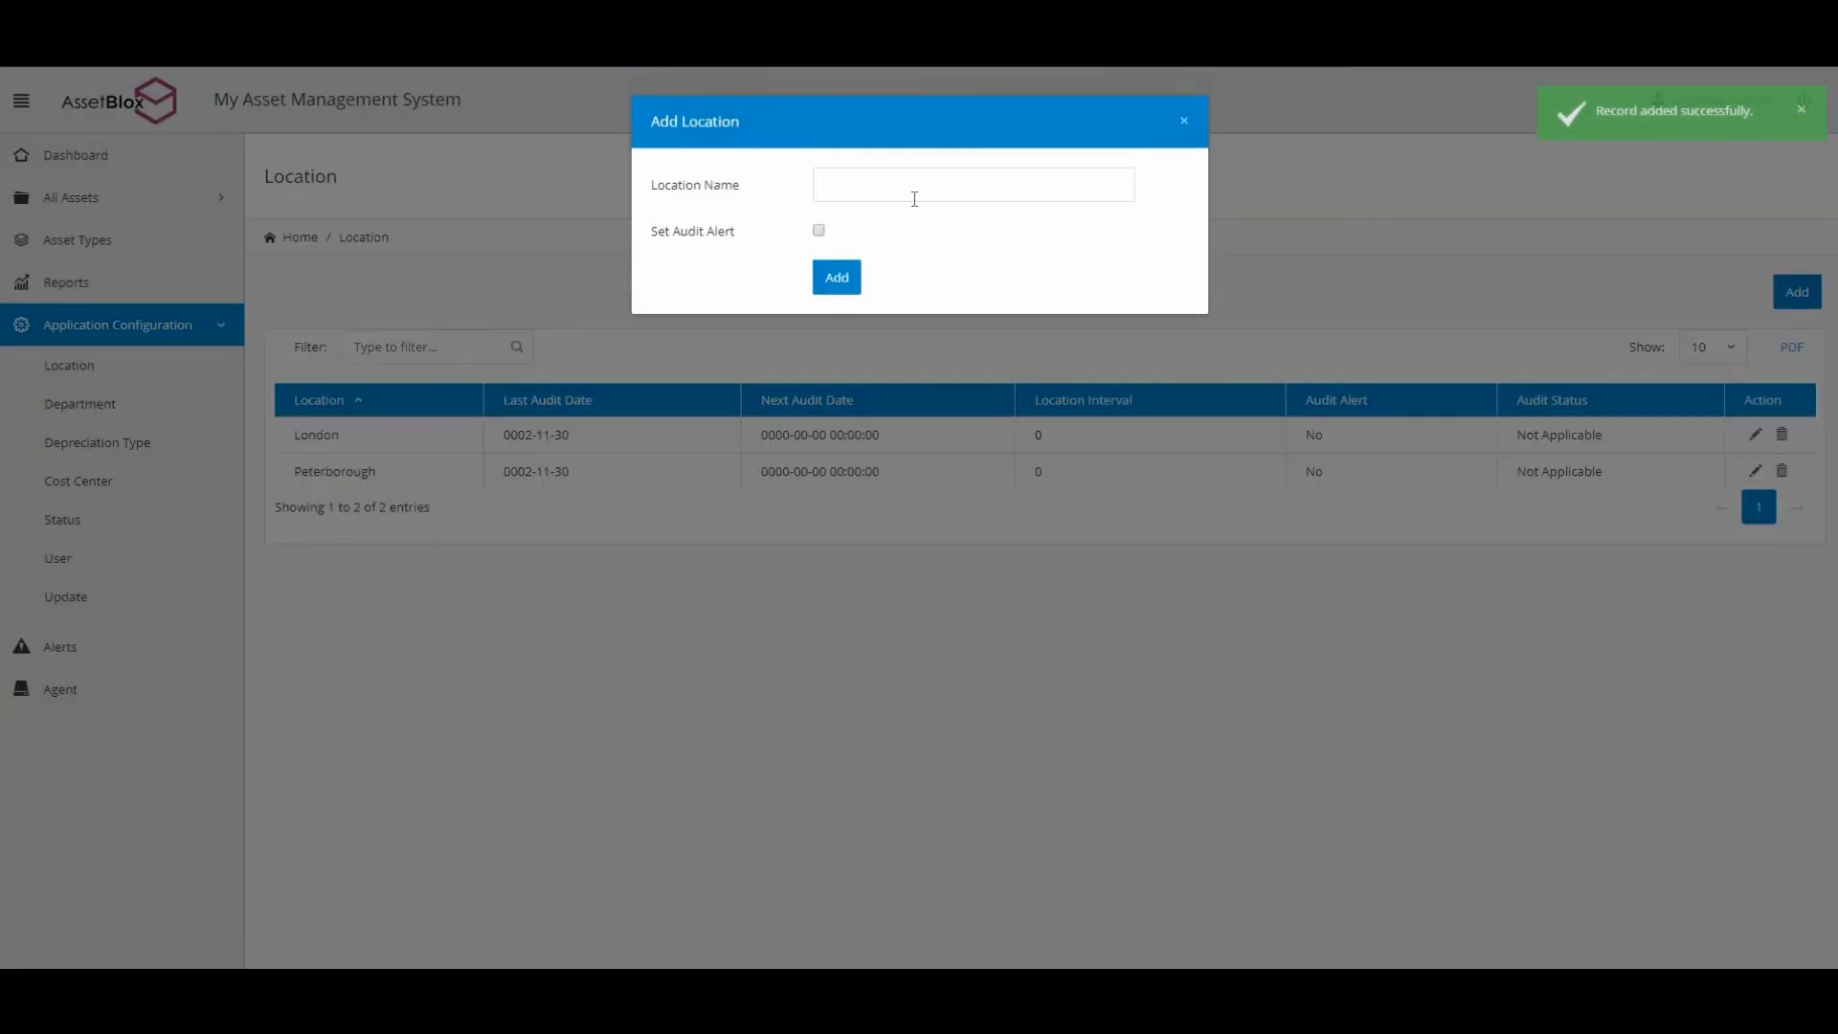
pyautogui.write('New ')
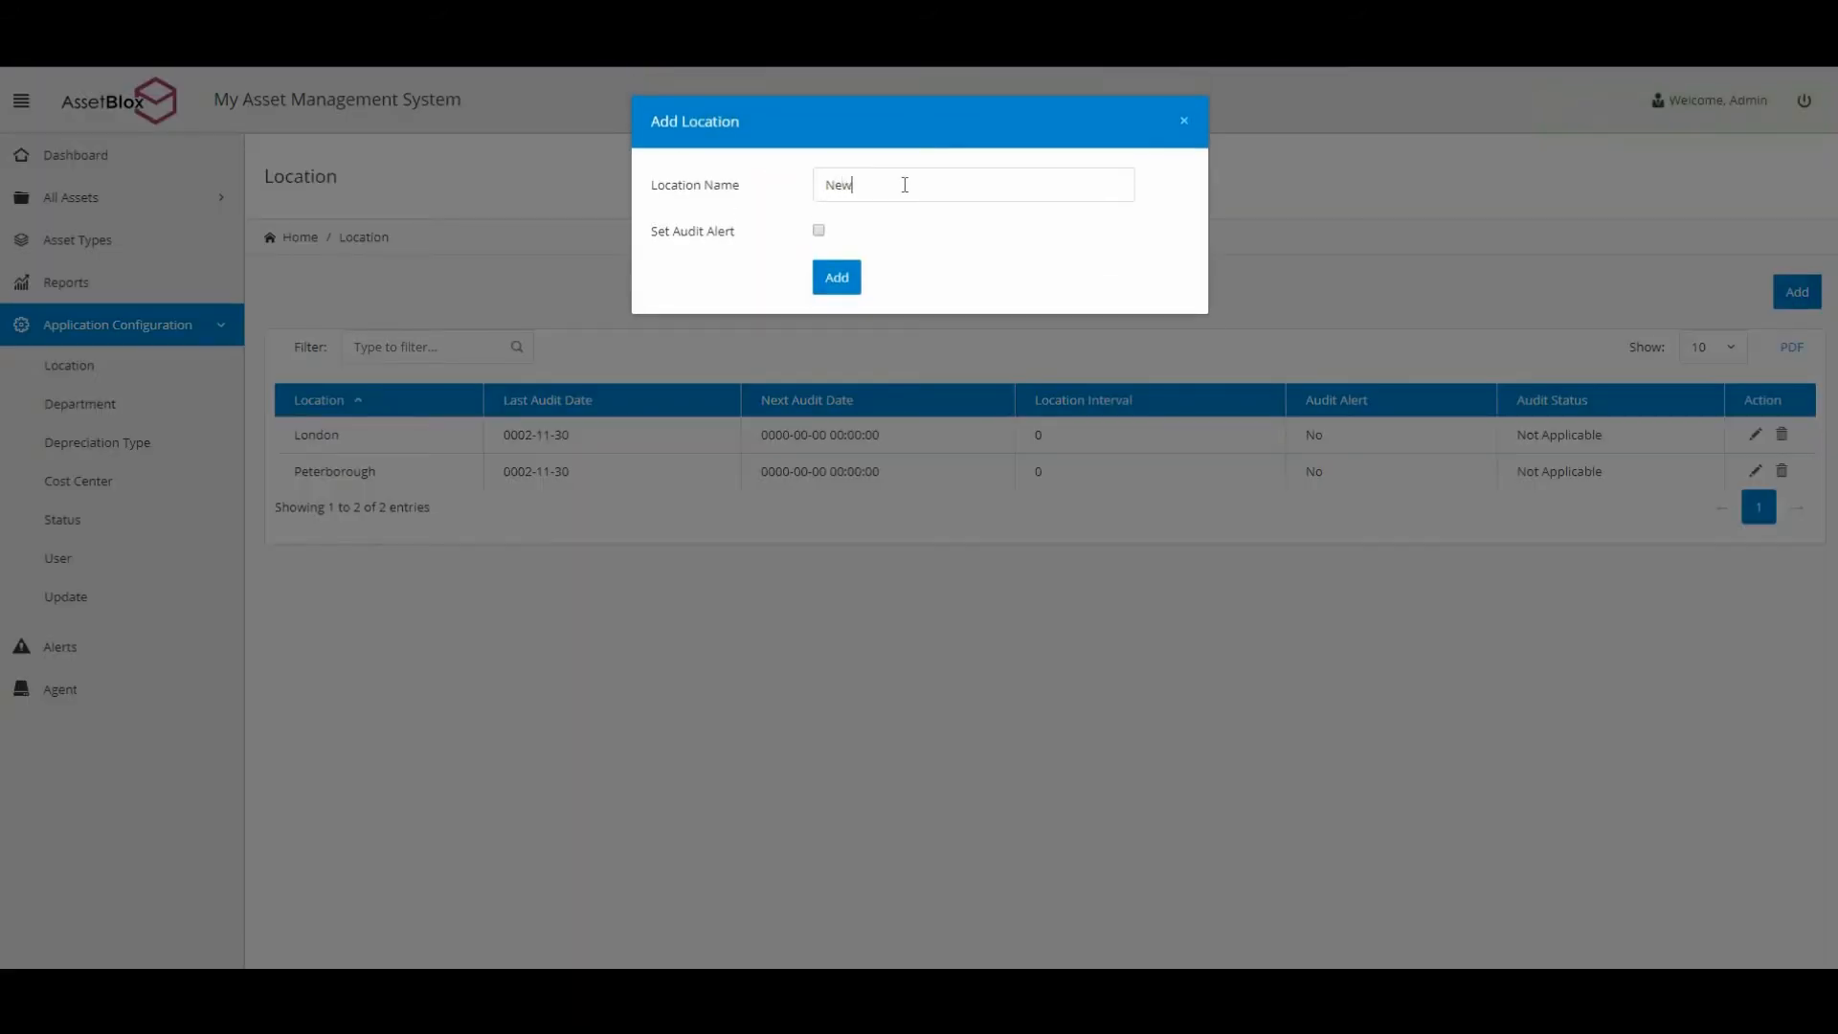
pyautogui.write('York')
pyautogui.click(838, 282)
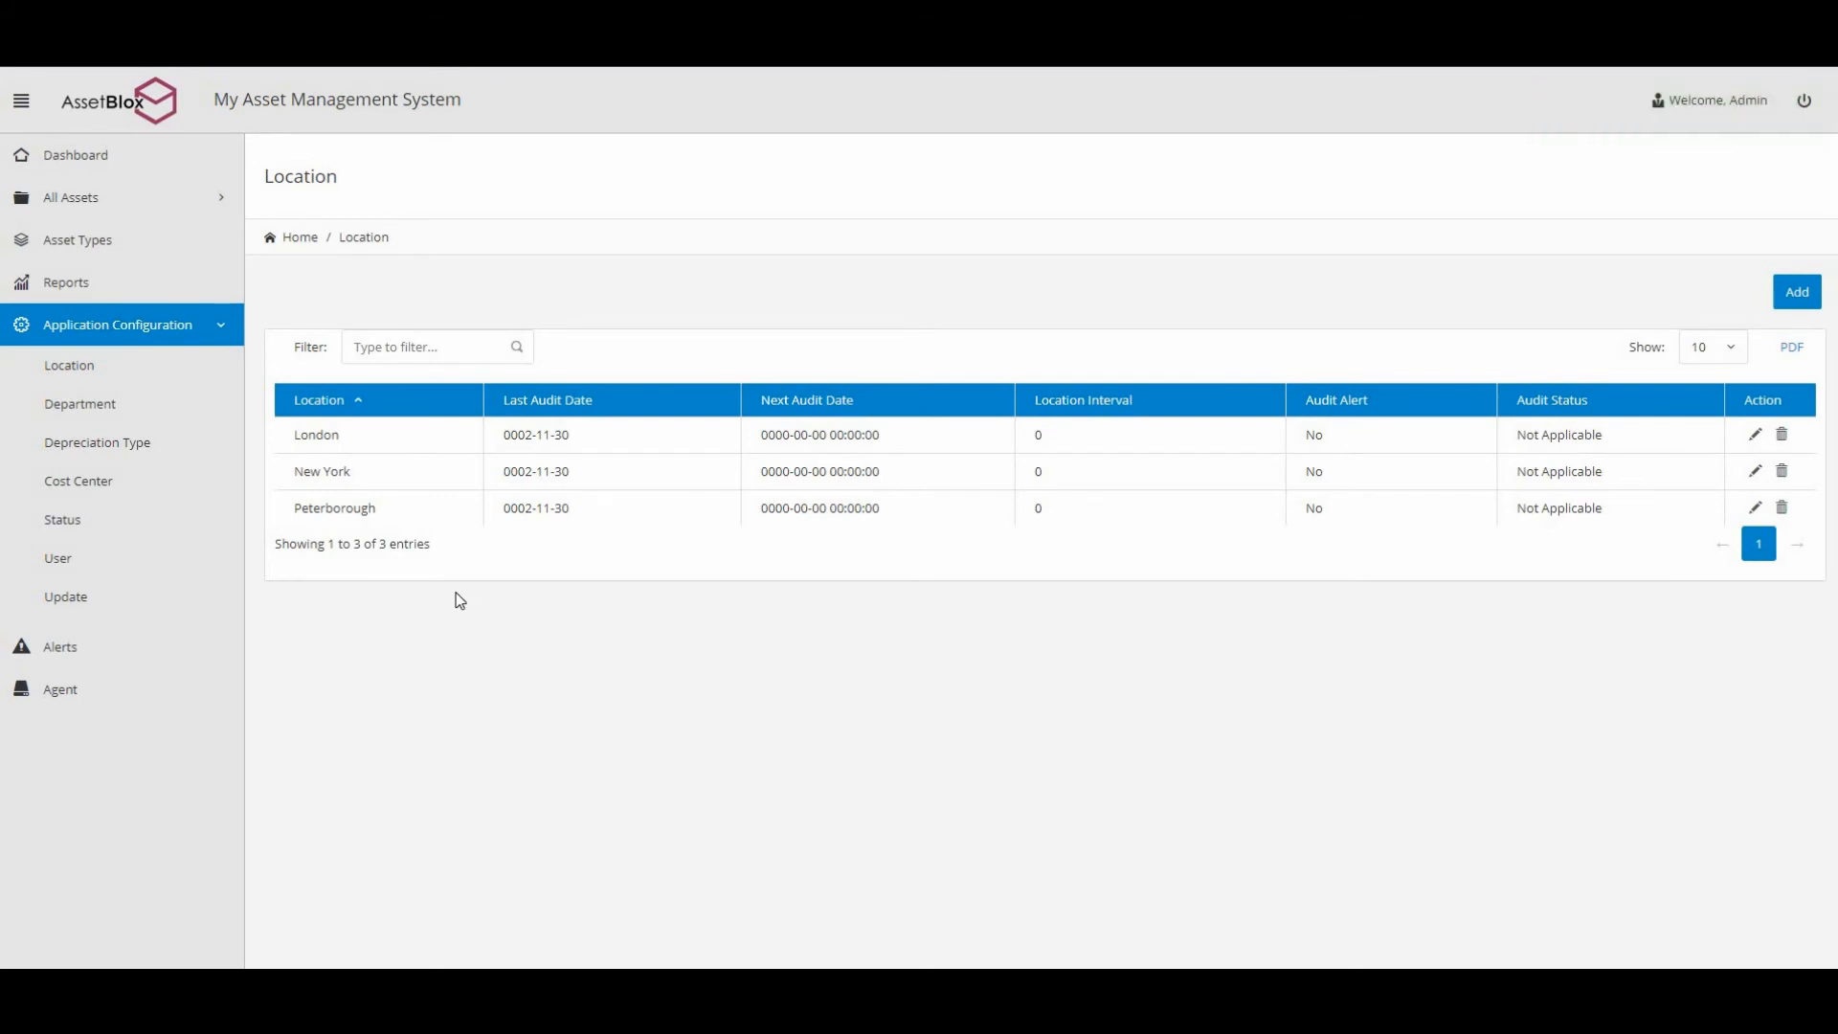
# Add Sales as a new department in the Department list.
pyautogui.click(132, 418)
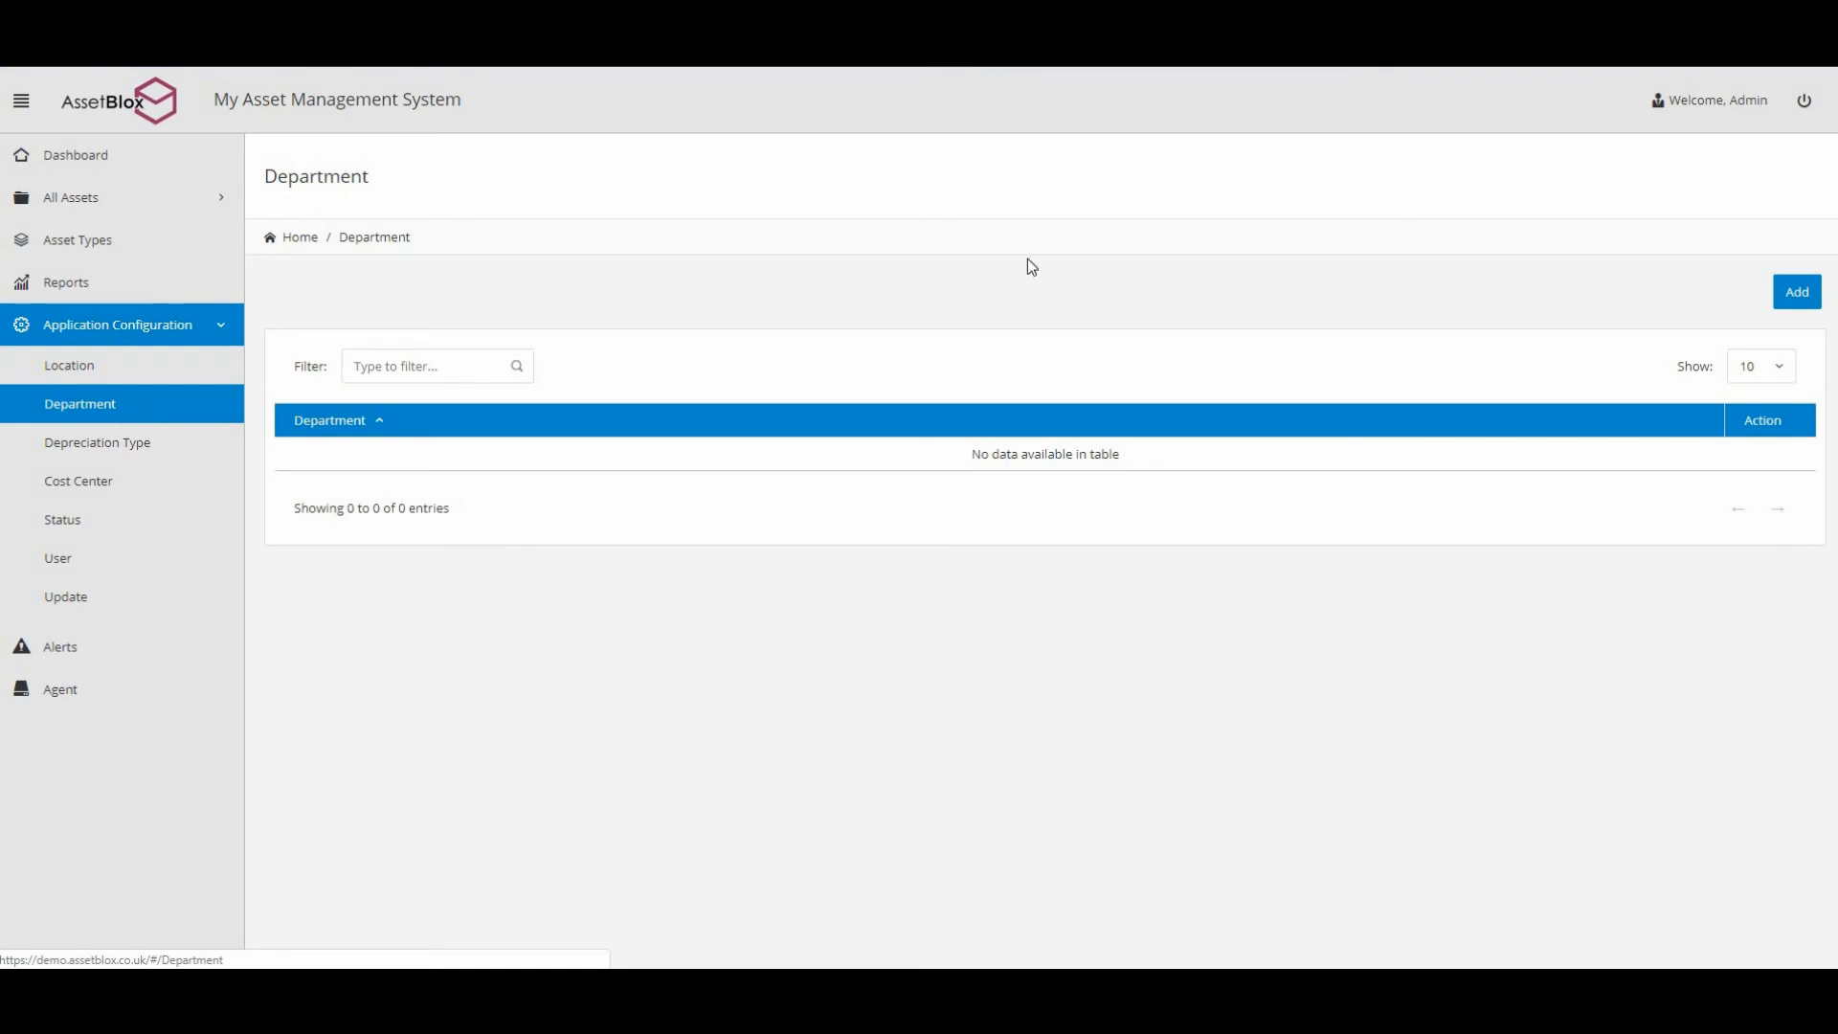
pyautogui.click(1789, 299)
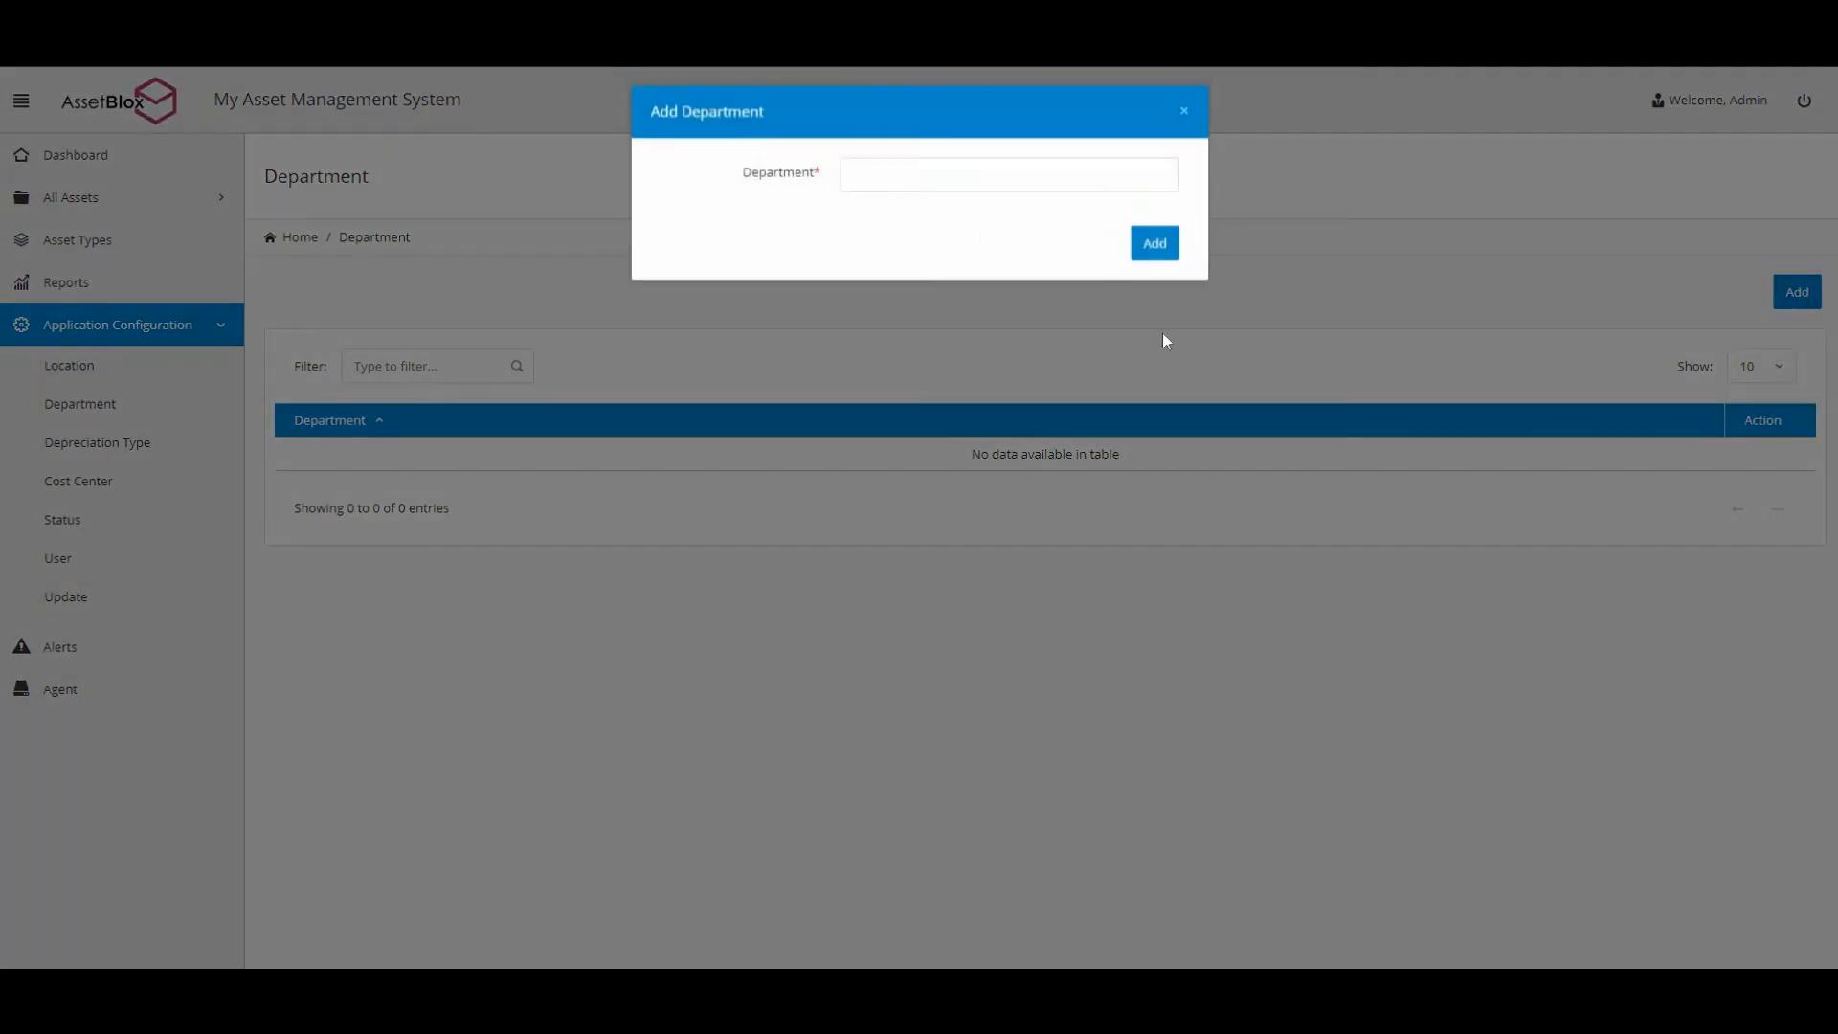
pyautogui.click(954, 188)
pyautogui.write('Sales')
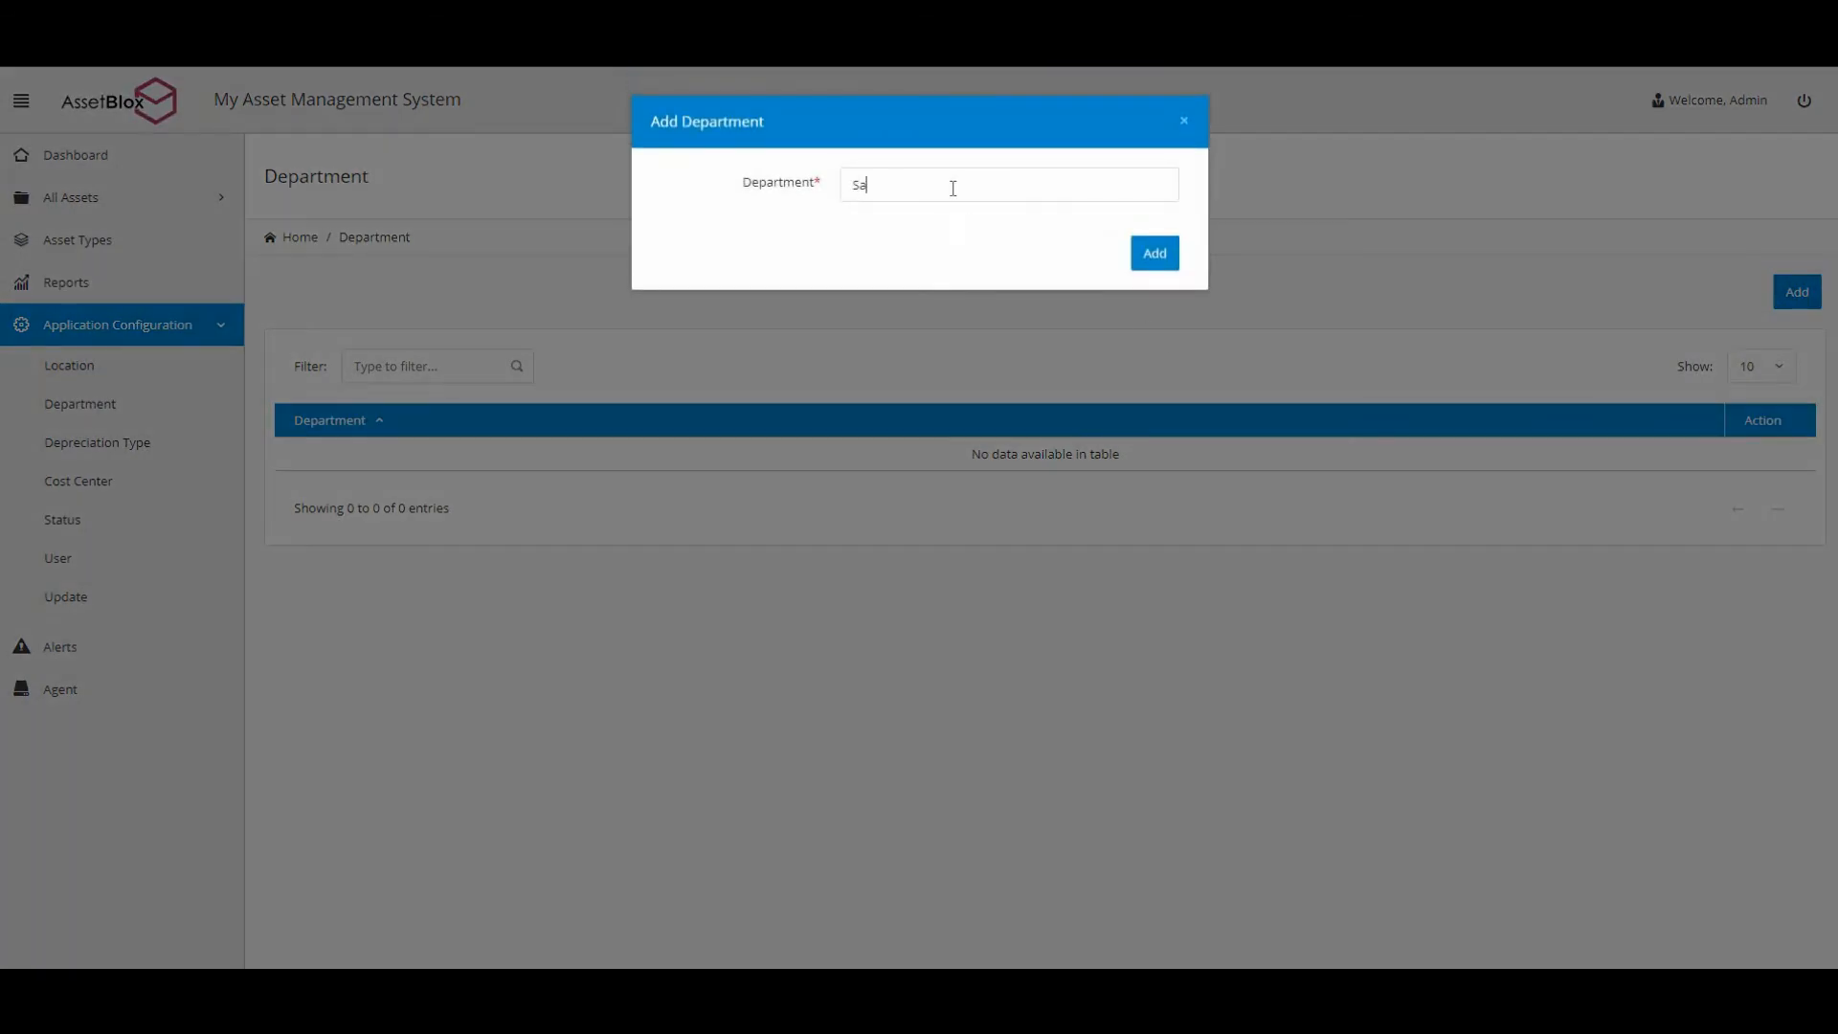
pyautogui.click(1166, 260)
# Add the Tech Support and HR departments.
pyautogui.click(1798, 292)
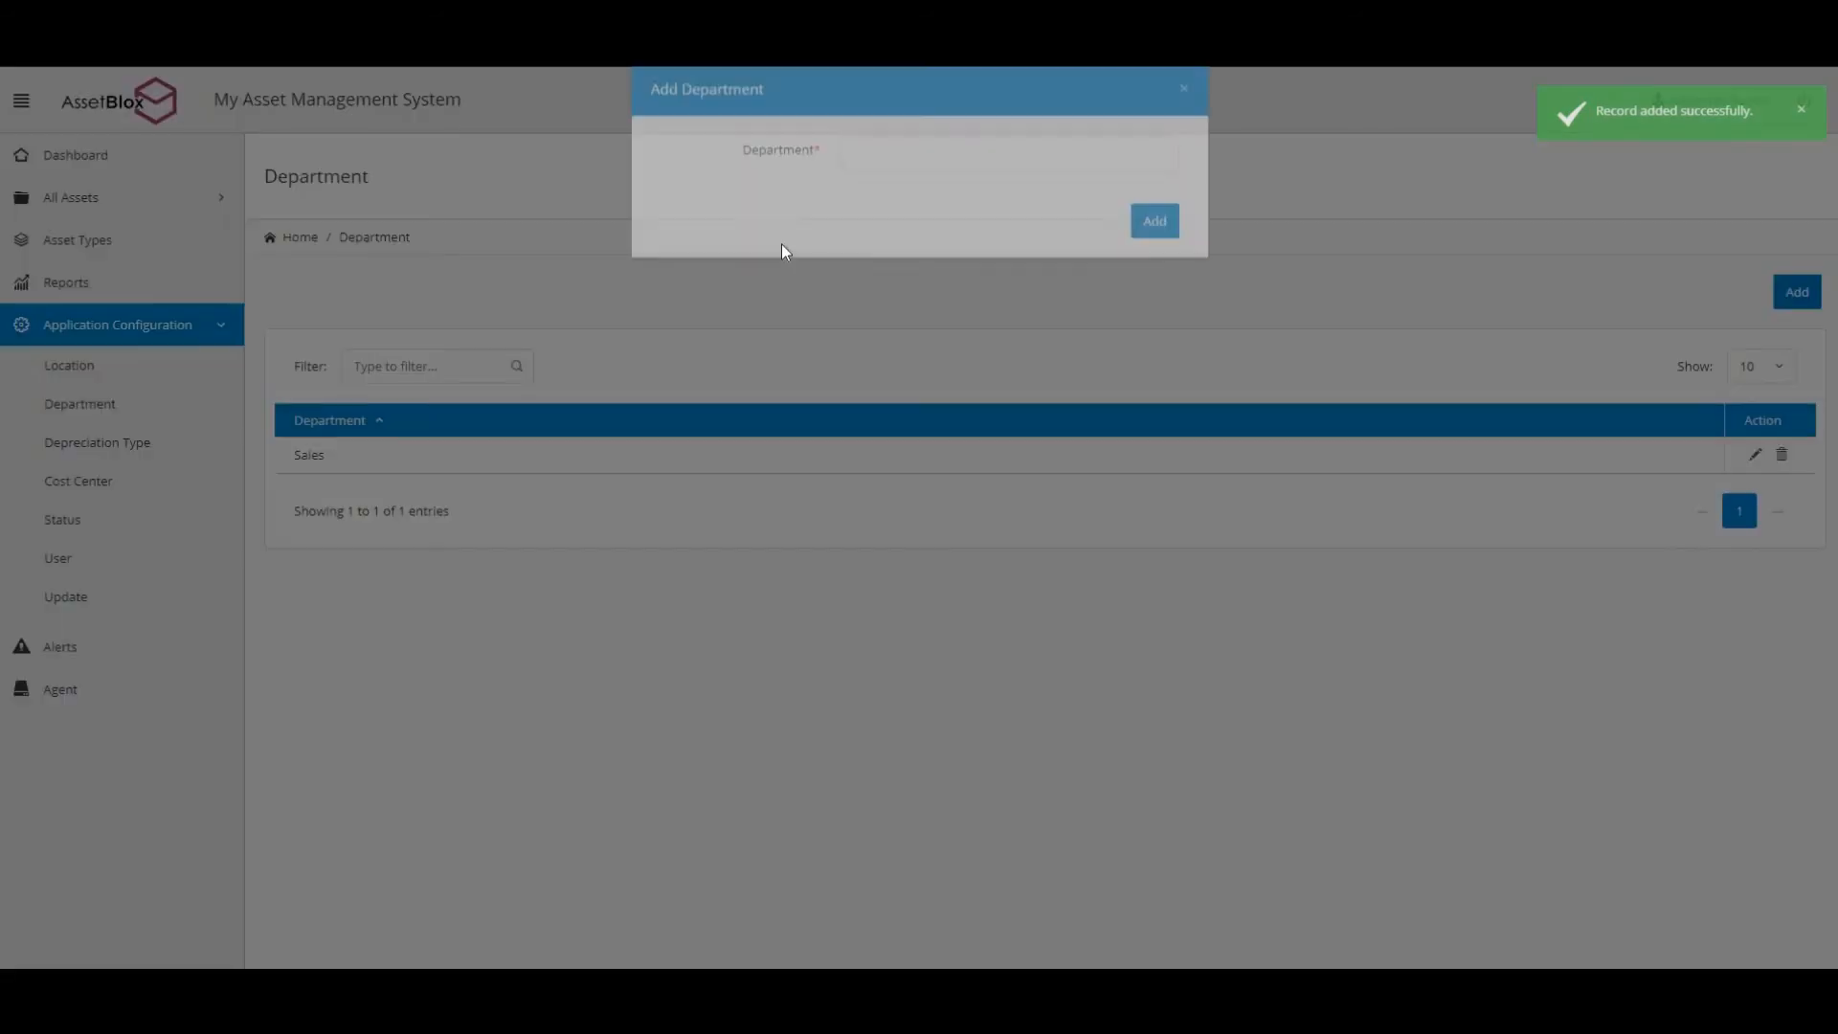
pyautogui.click(882, 184)
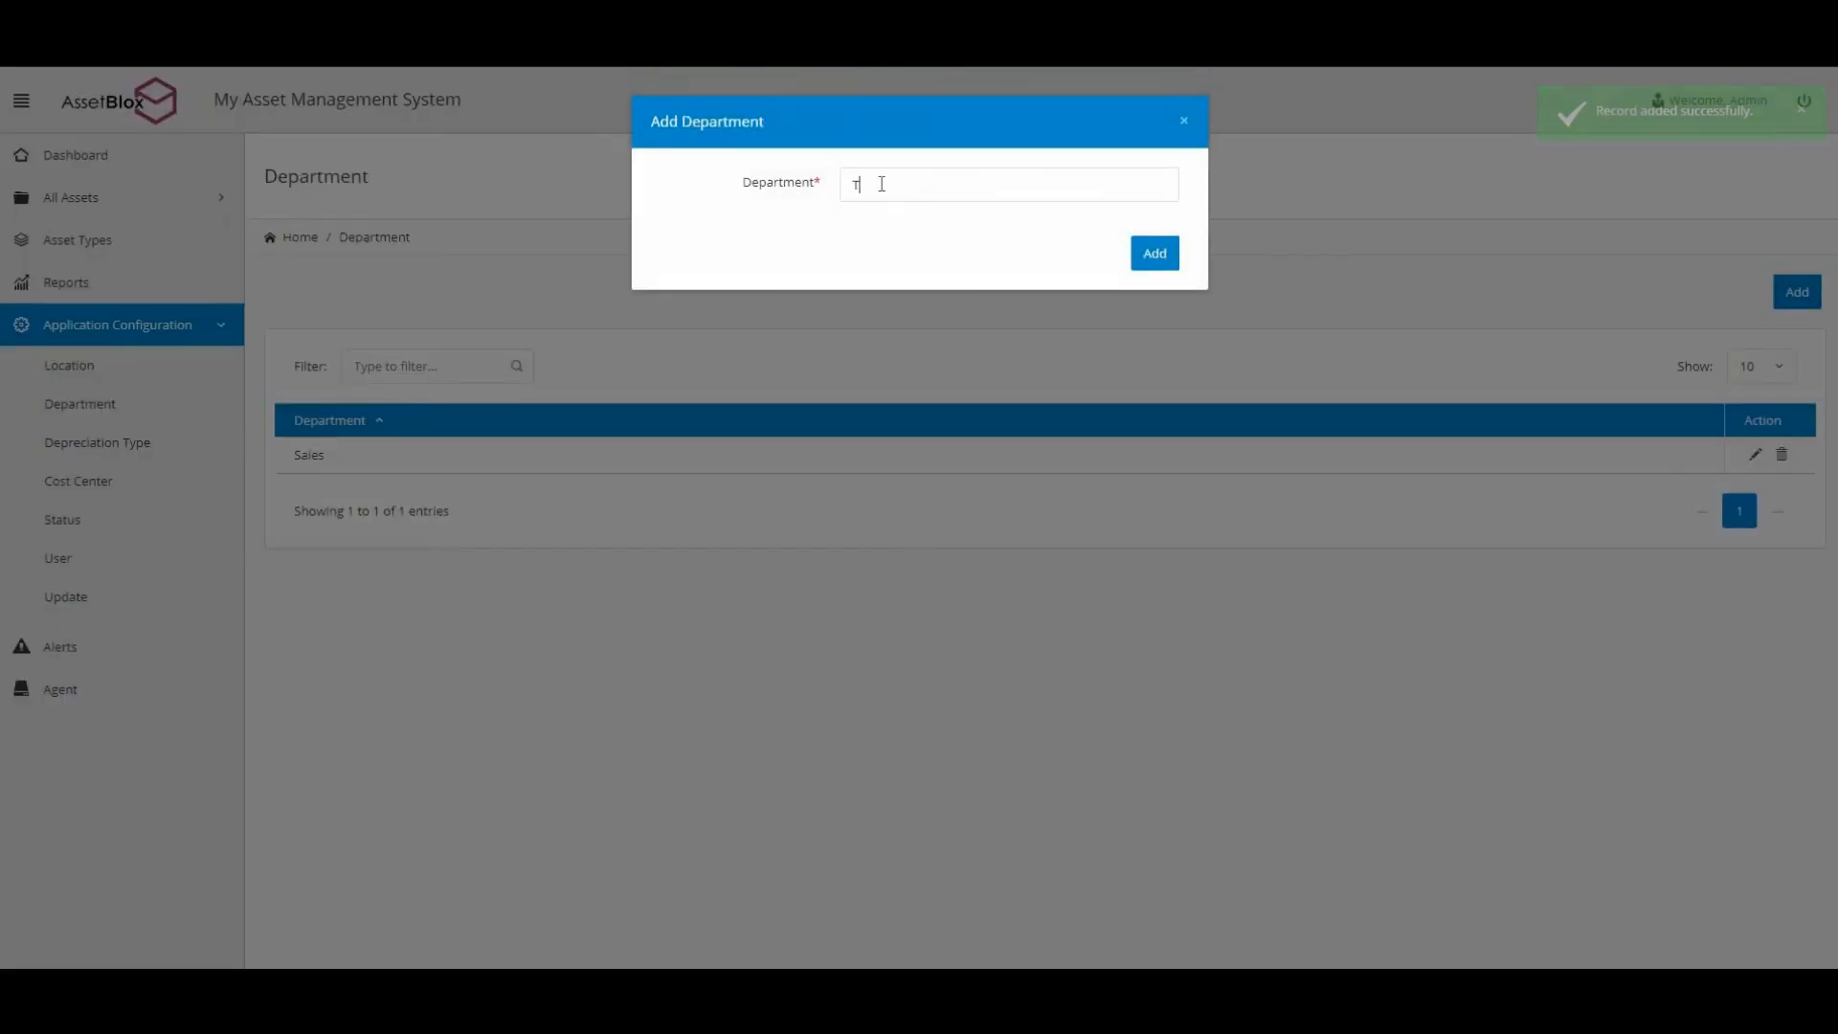
pyautogui.write('Tech Support')
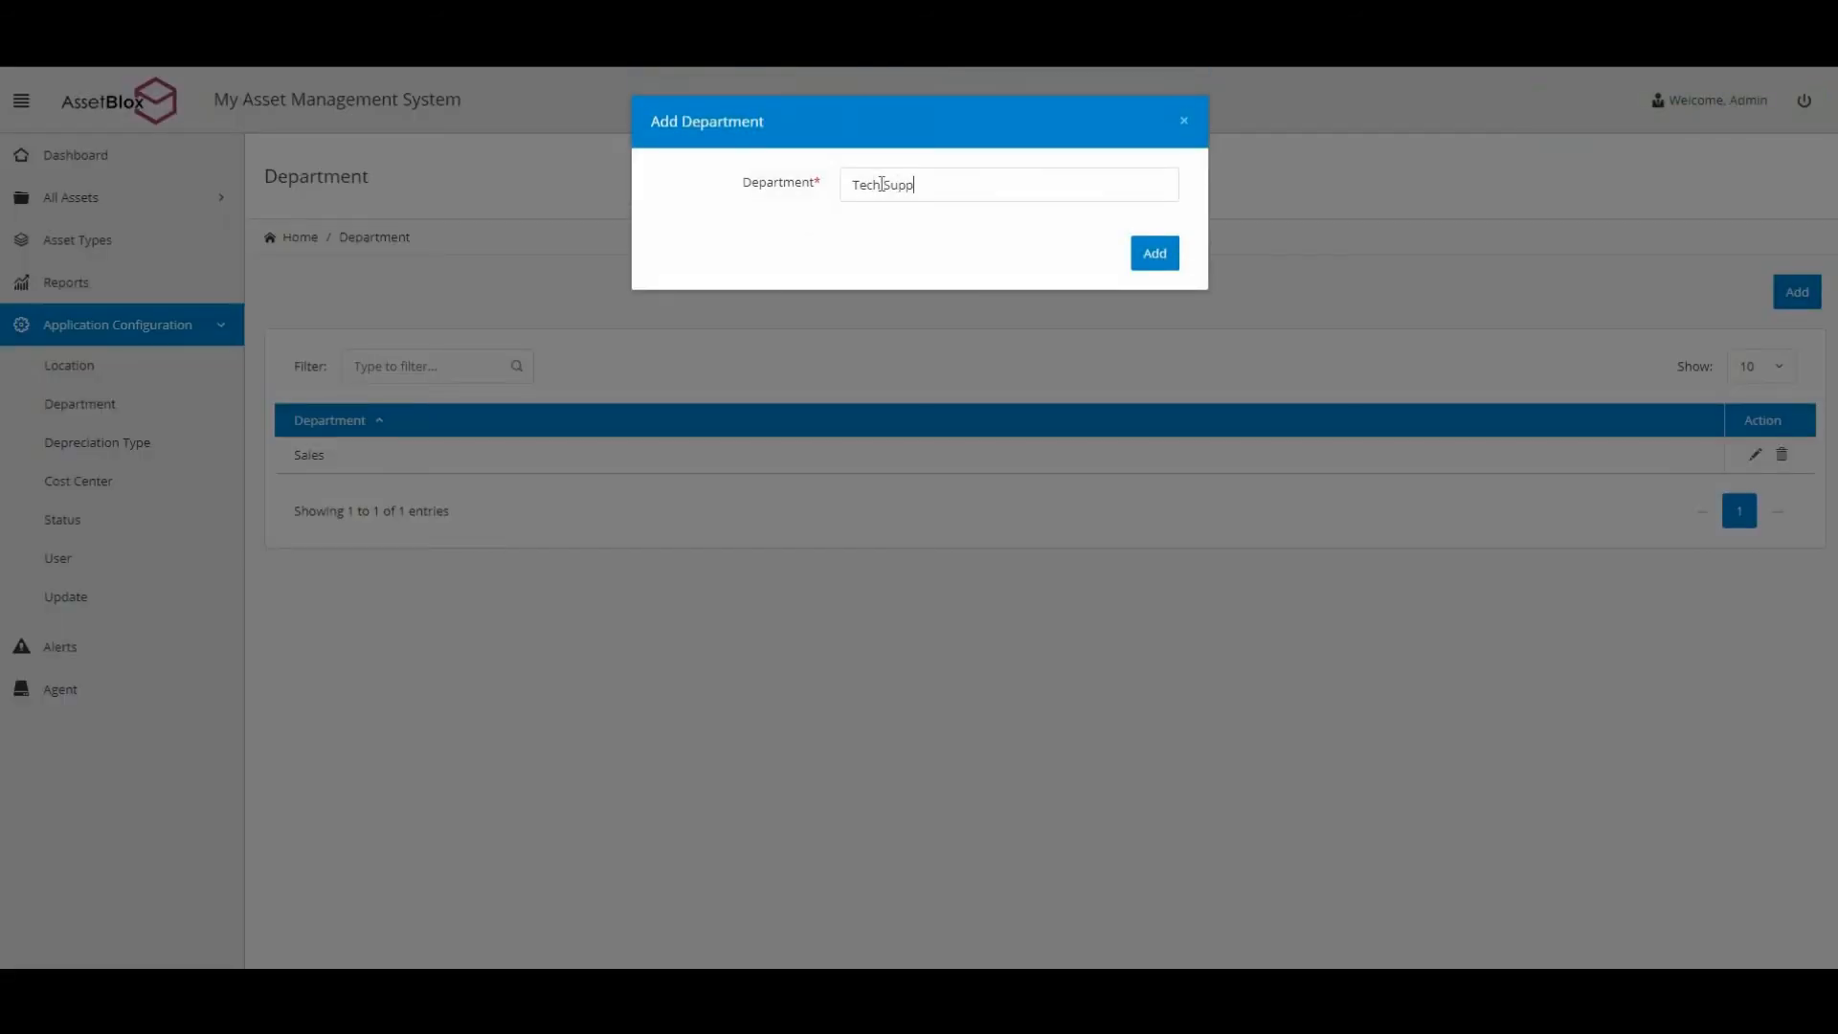
pyautogui.click(1152, 275)
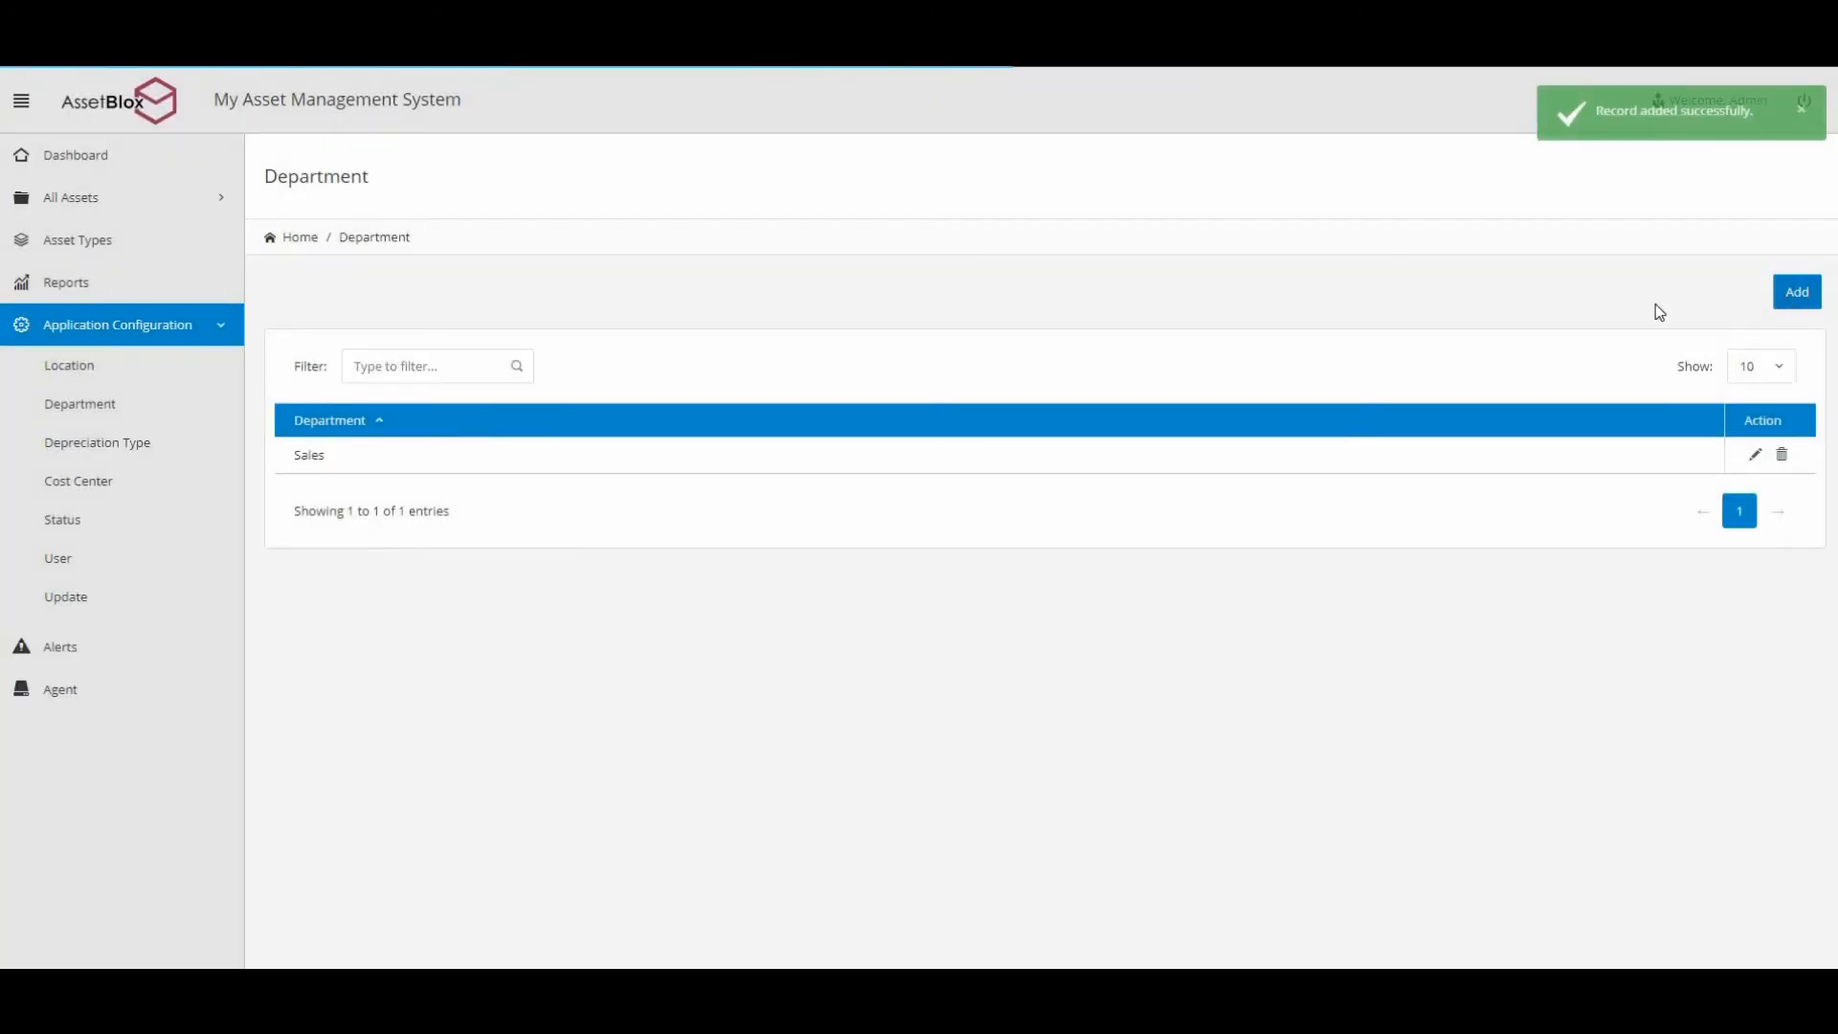
pyautogui.click(1798, 291)
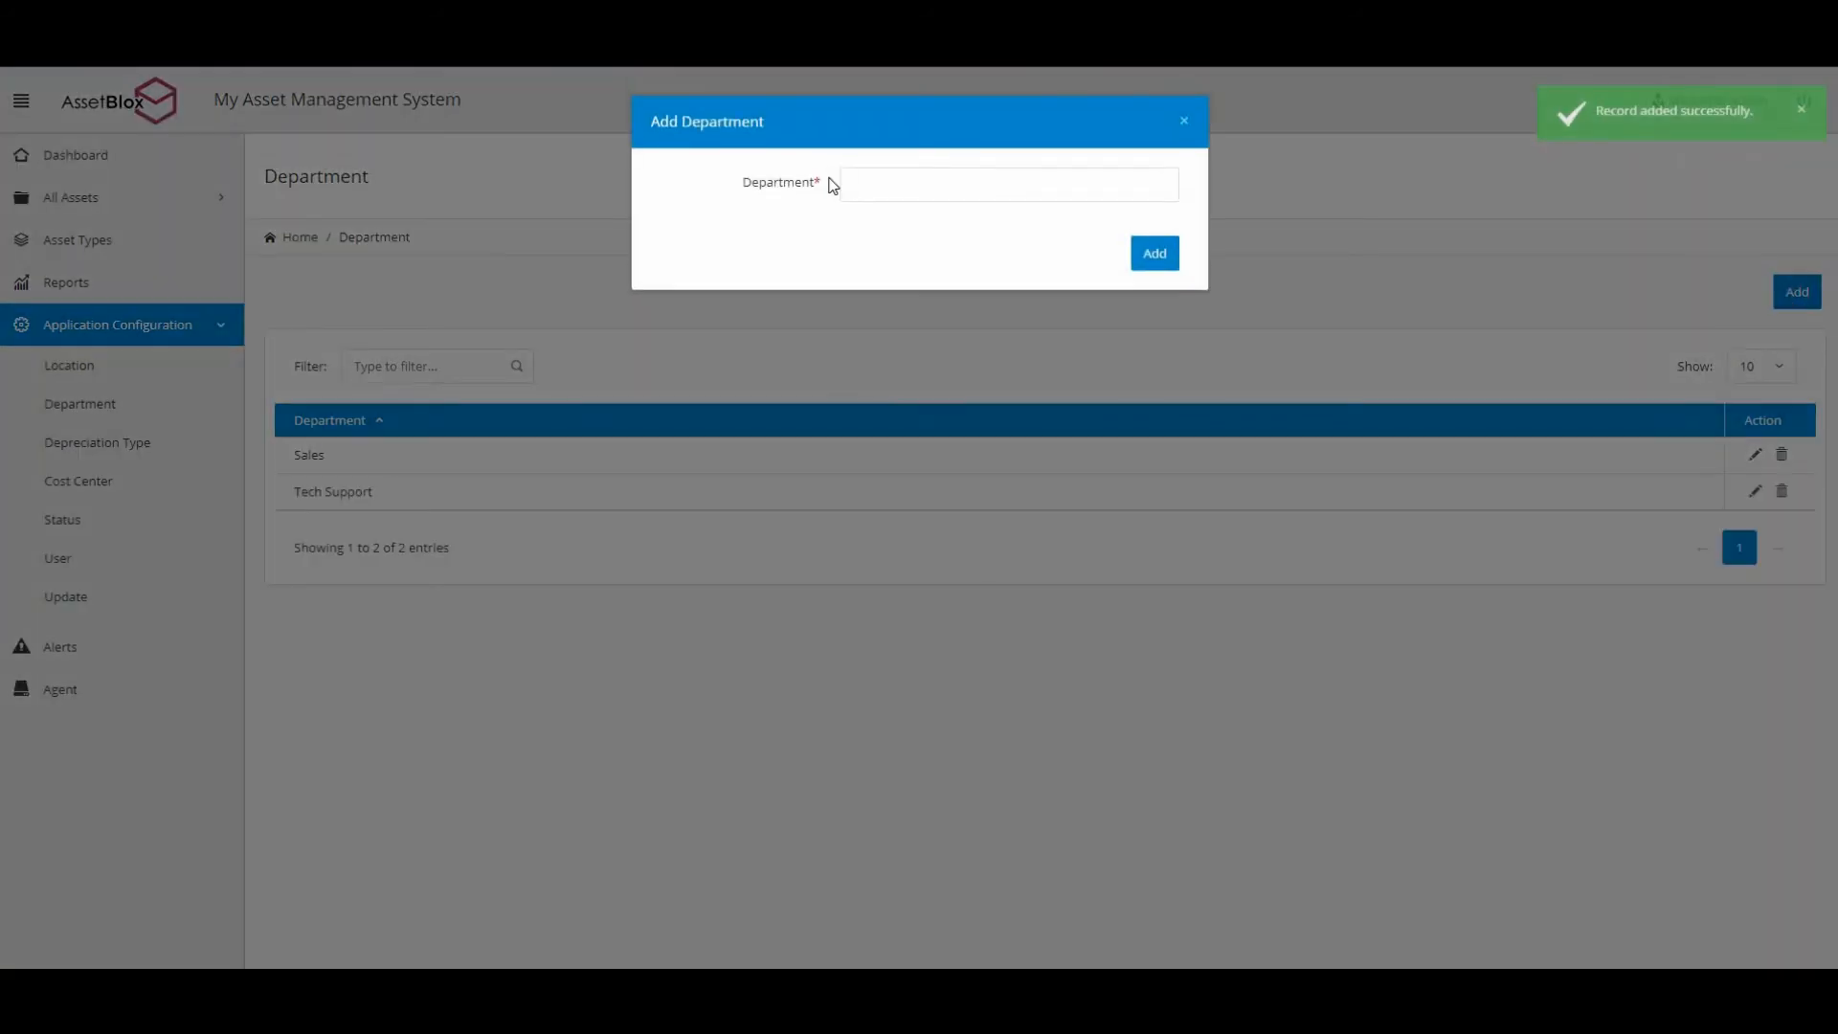
pyautogui.click(850, 178)
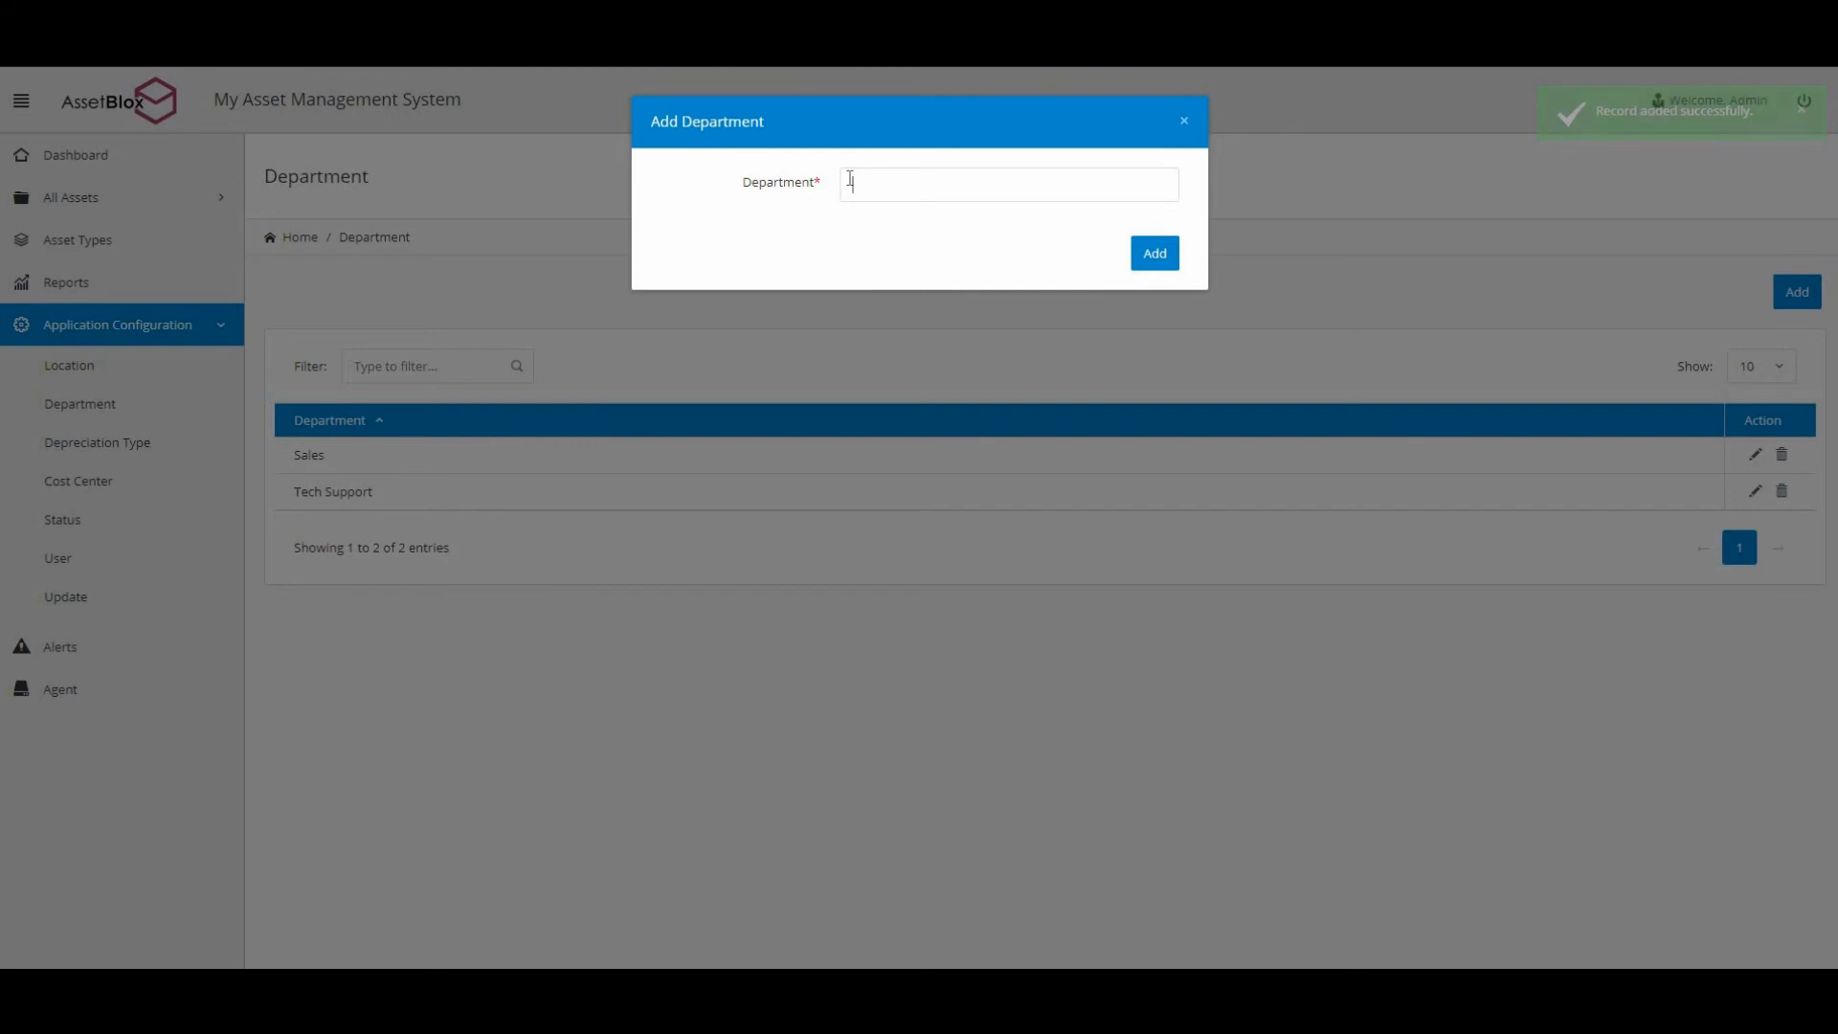
pyautogui.write('HR')
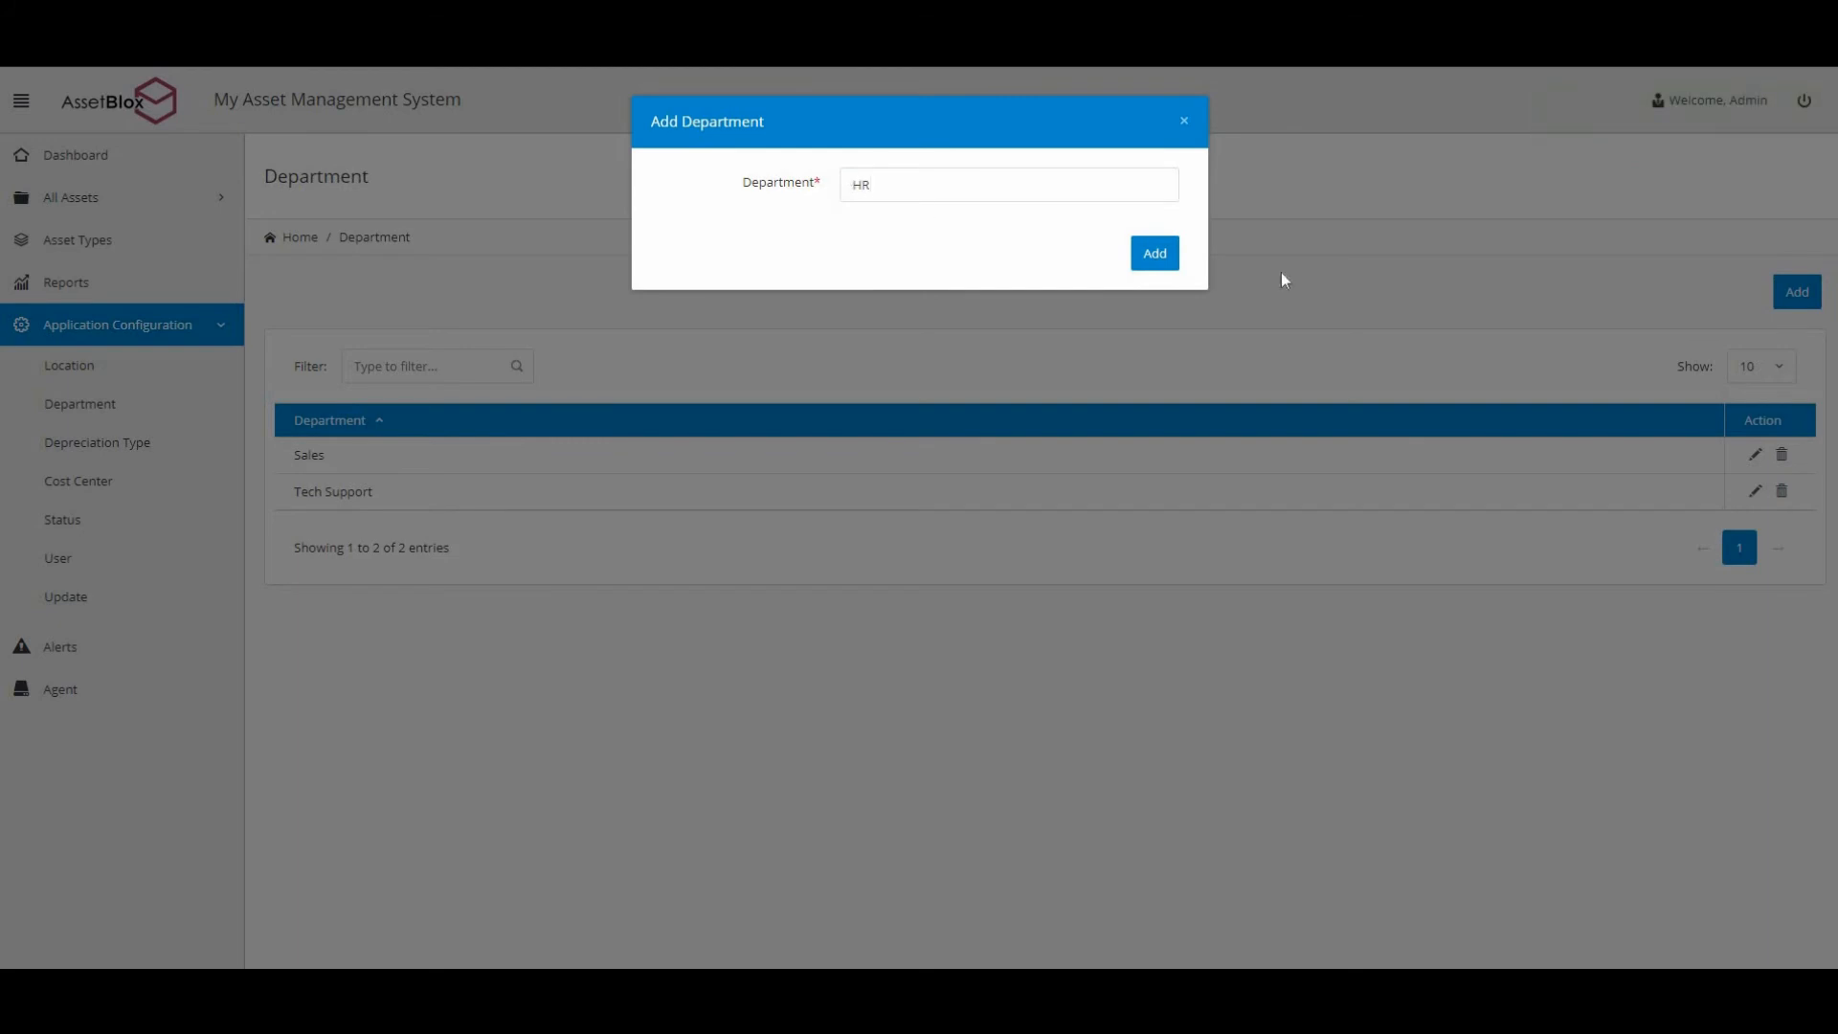
pyautogui.click(1155, 259)
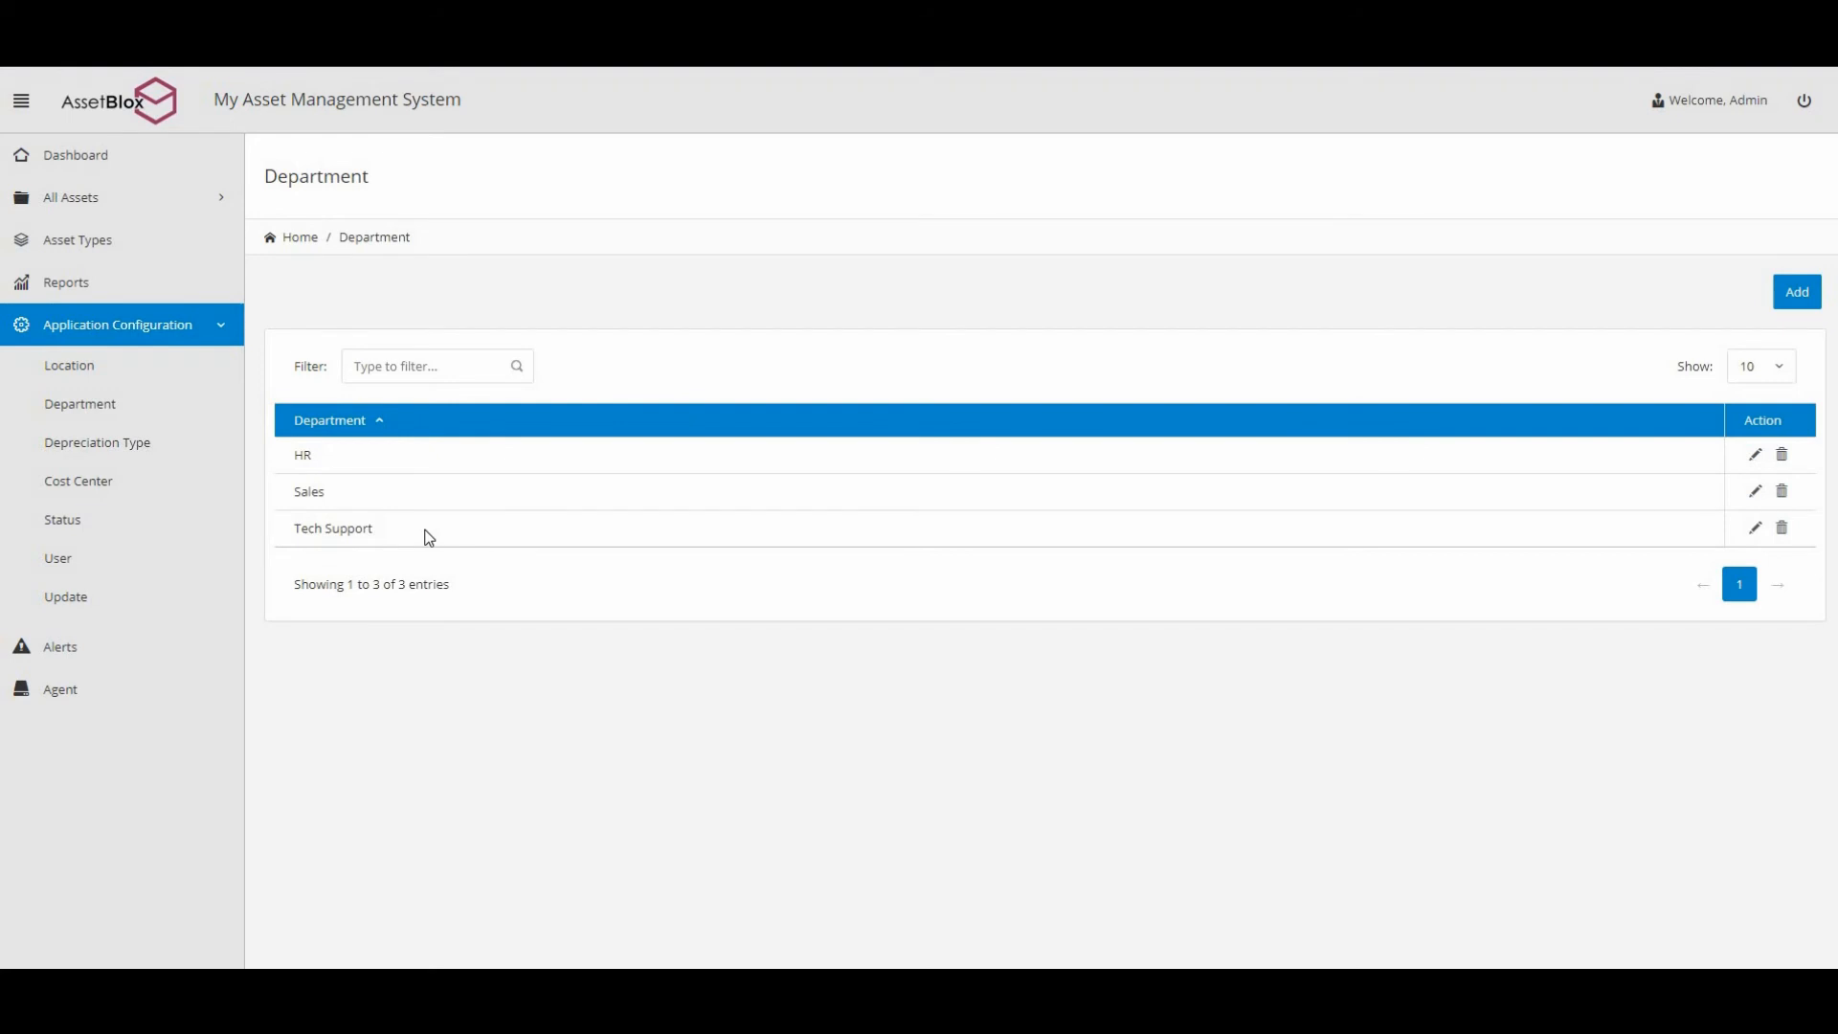
# Add cost centers CC-001, CC-002 and CC-003 to the Cost Center list.
pyautogui.click(126, 490)
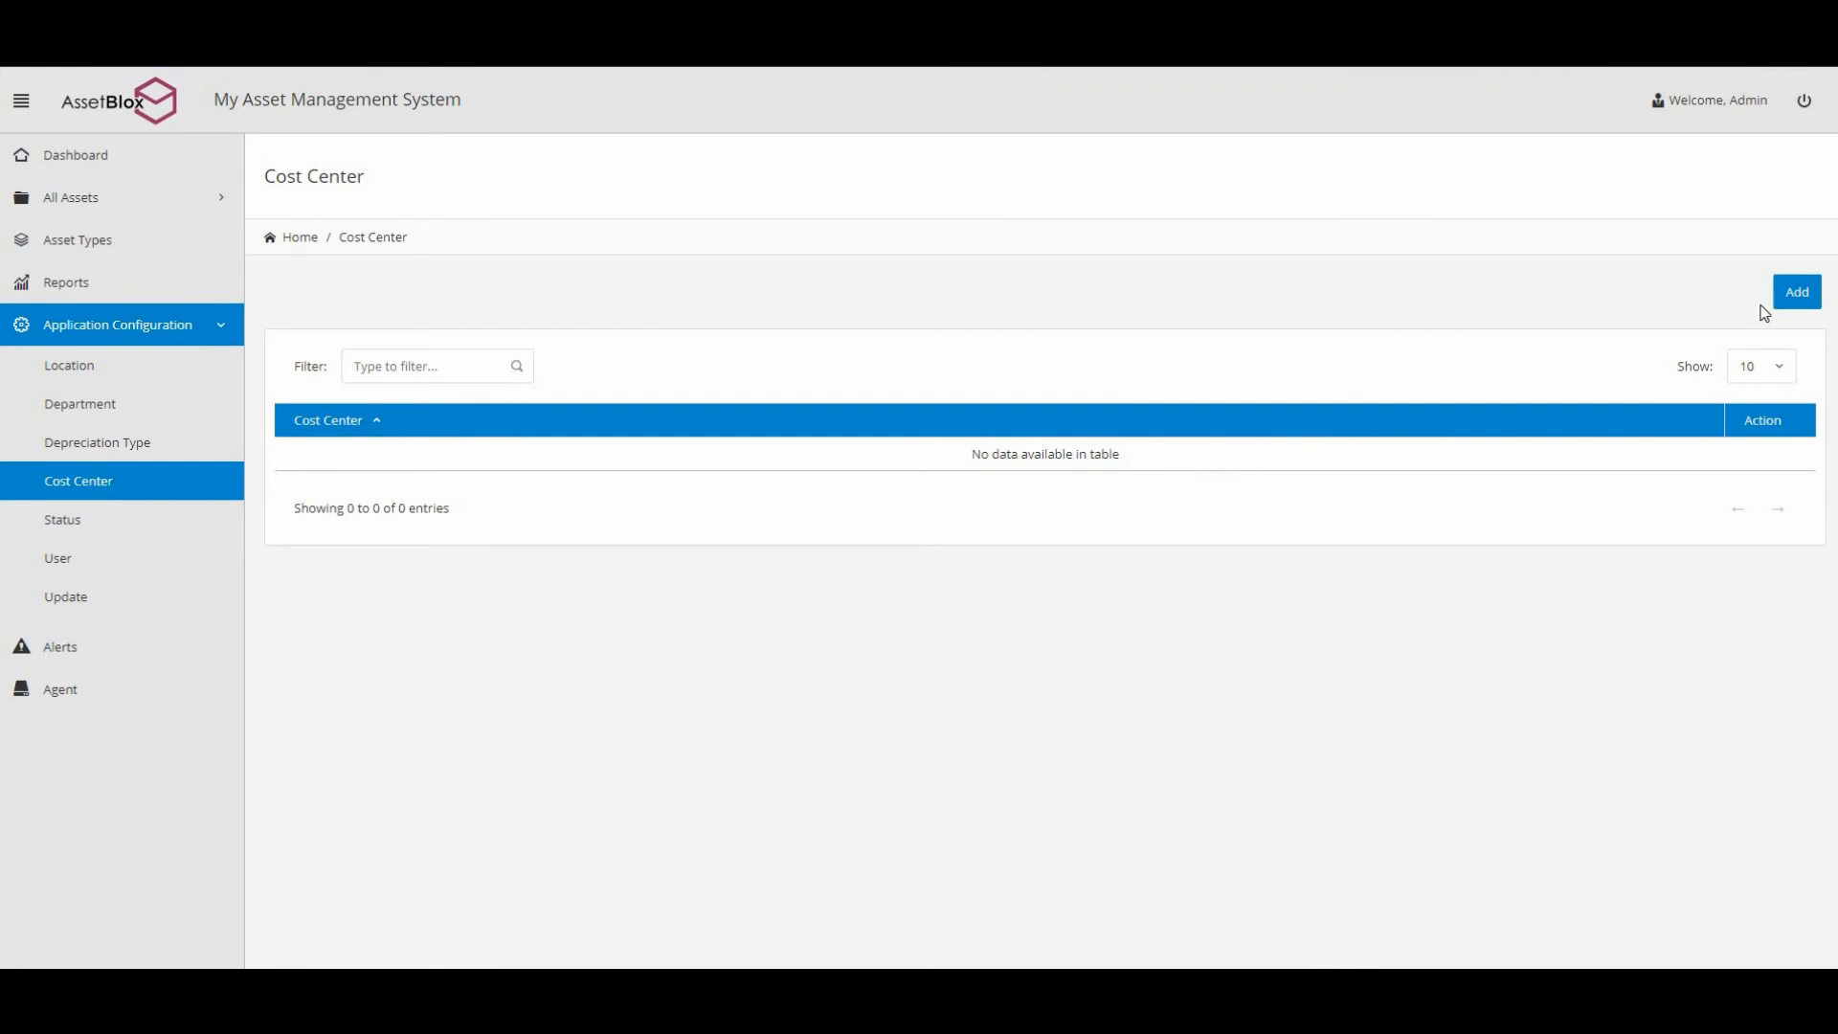
pyautogui.click(1793, 294)
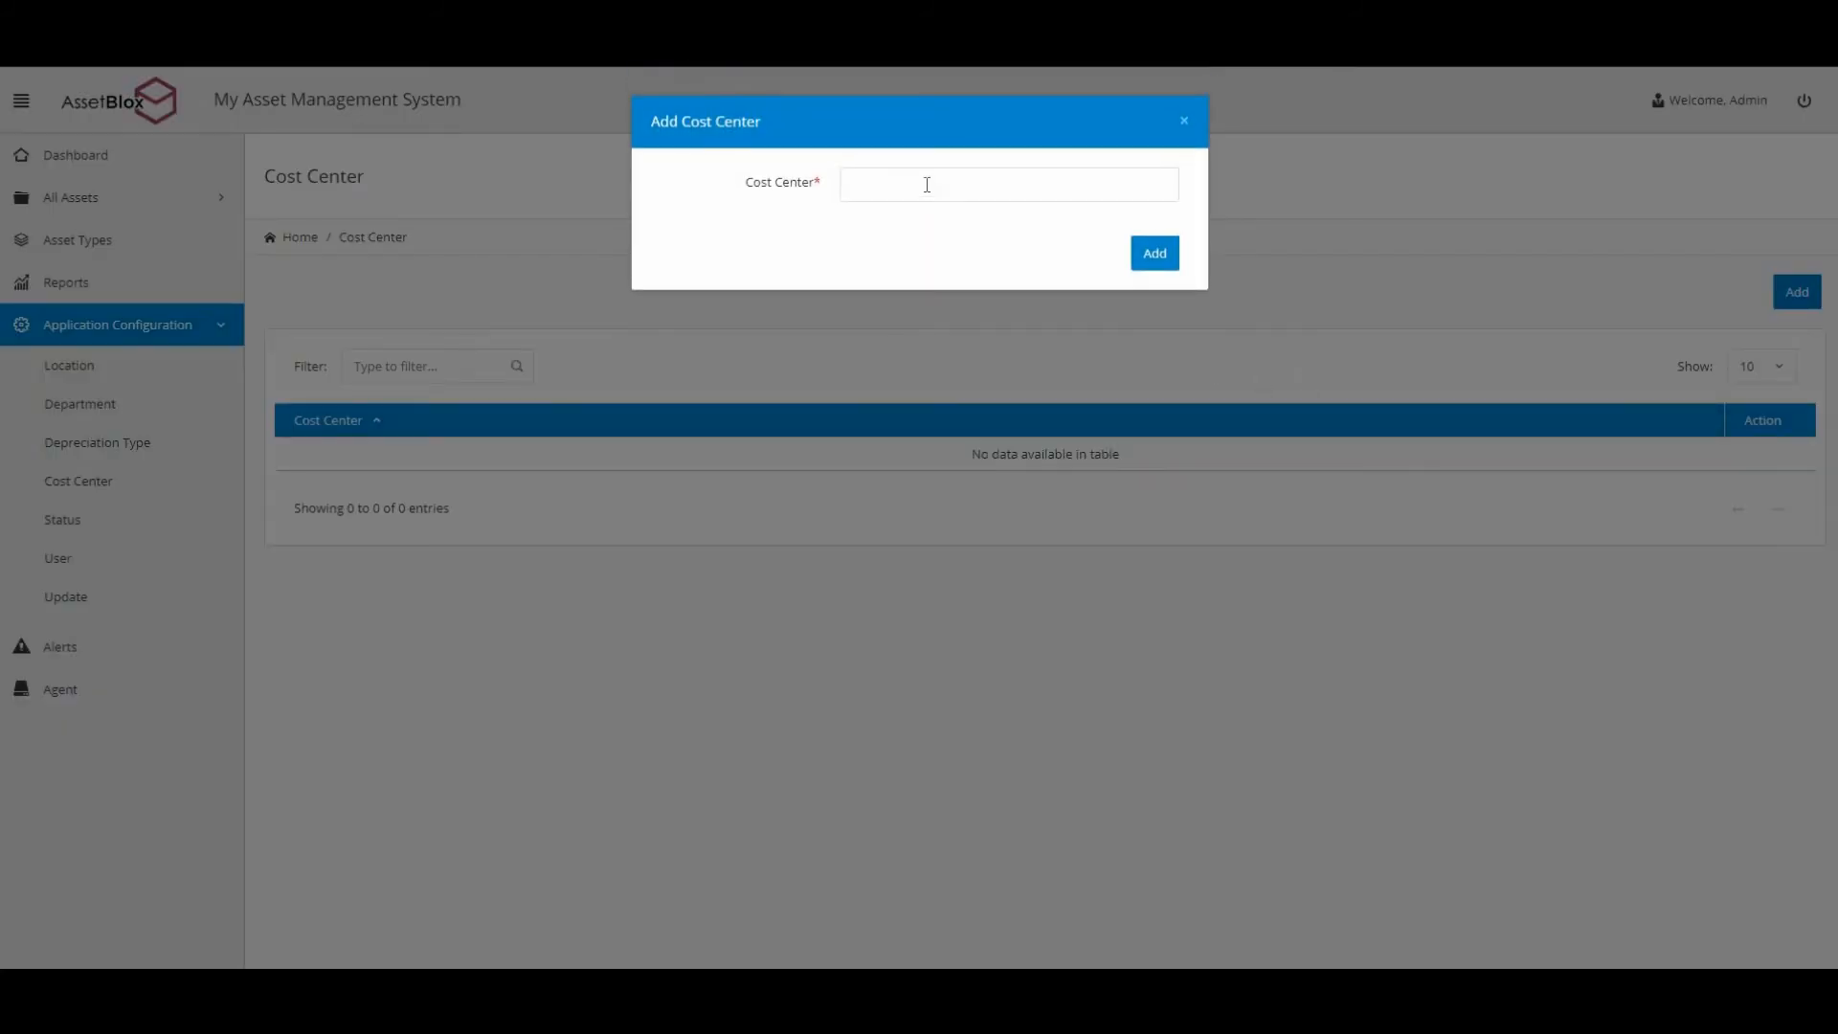
pyautogui.click(927, 185)
pyautogui.write('CC-001')
pyautogui.click(1156, 255)
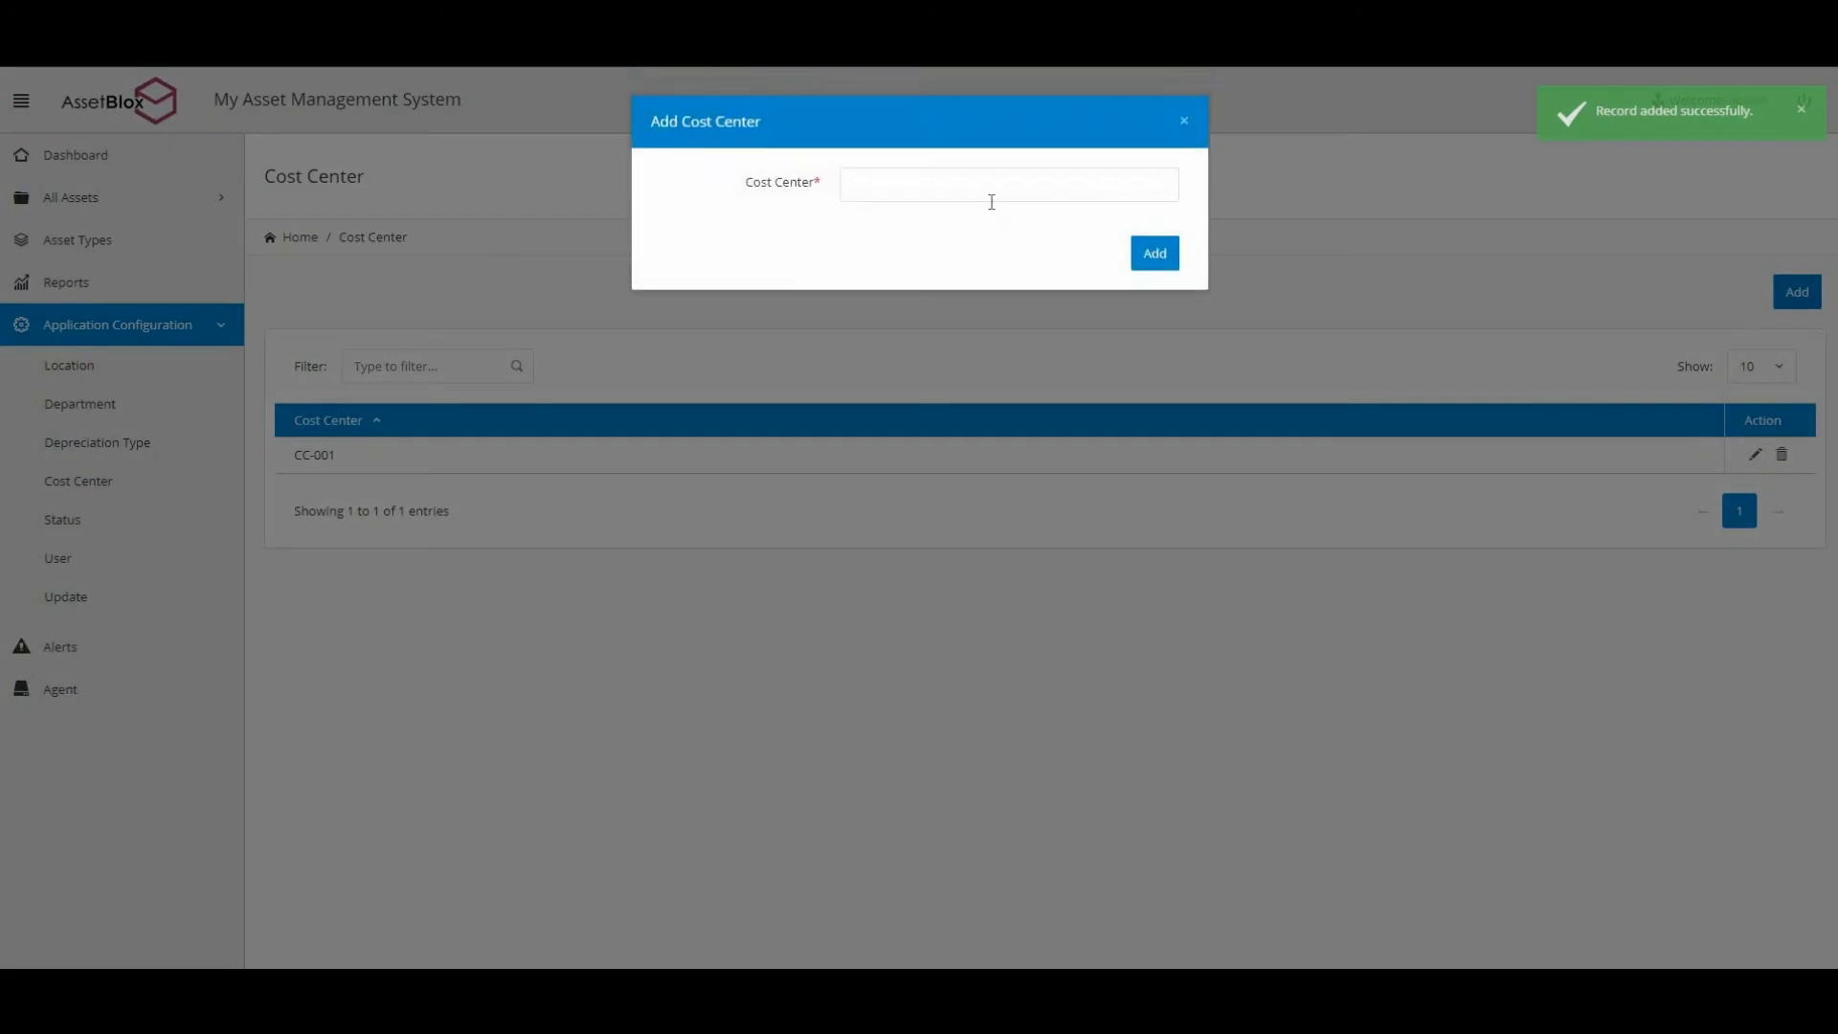
pyautogui.click(978, 185)
pyautogui.write('cc-002')
pyautogui.click(1156, 254)
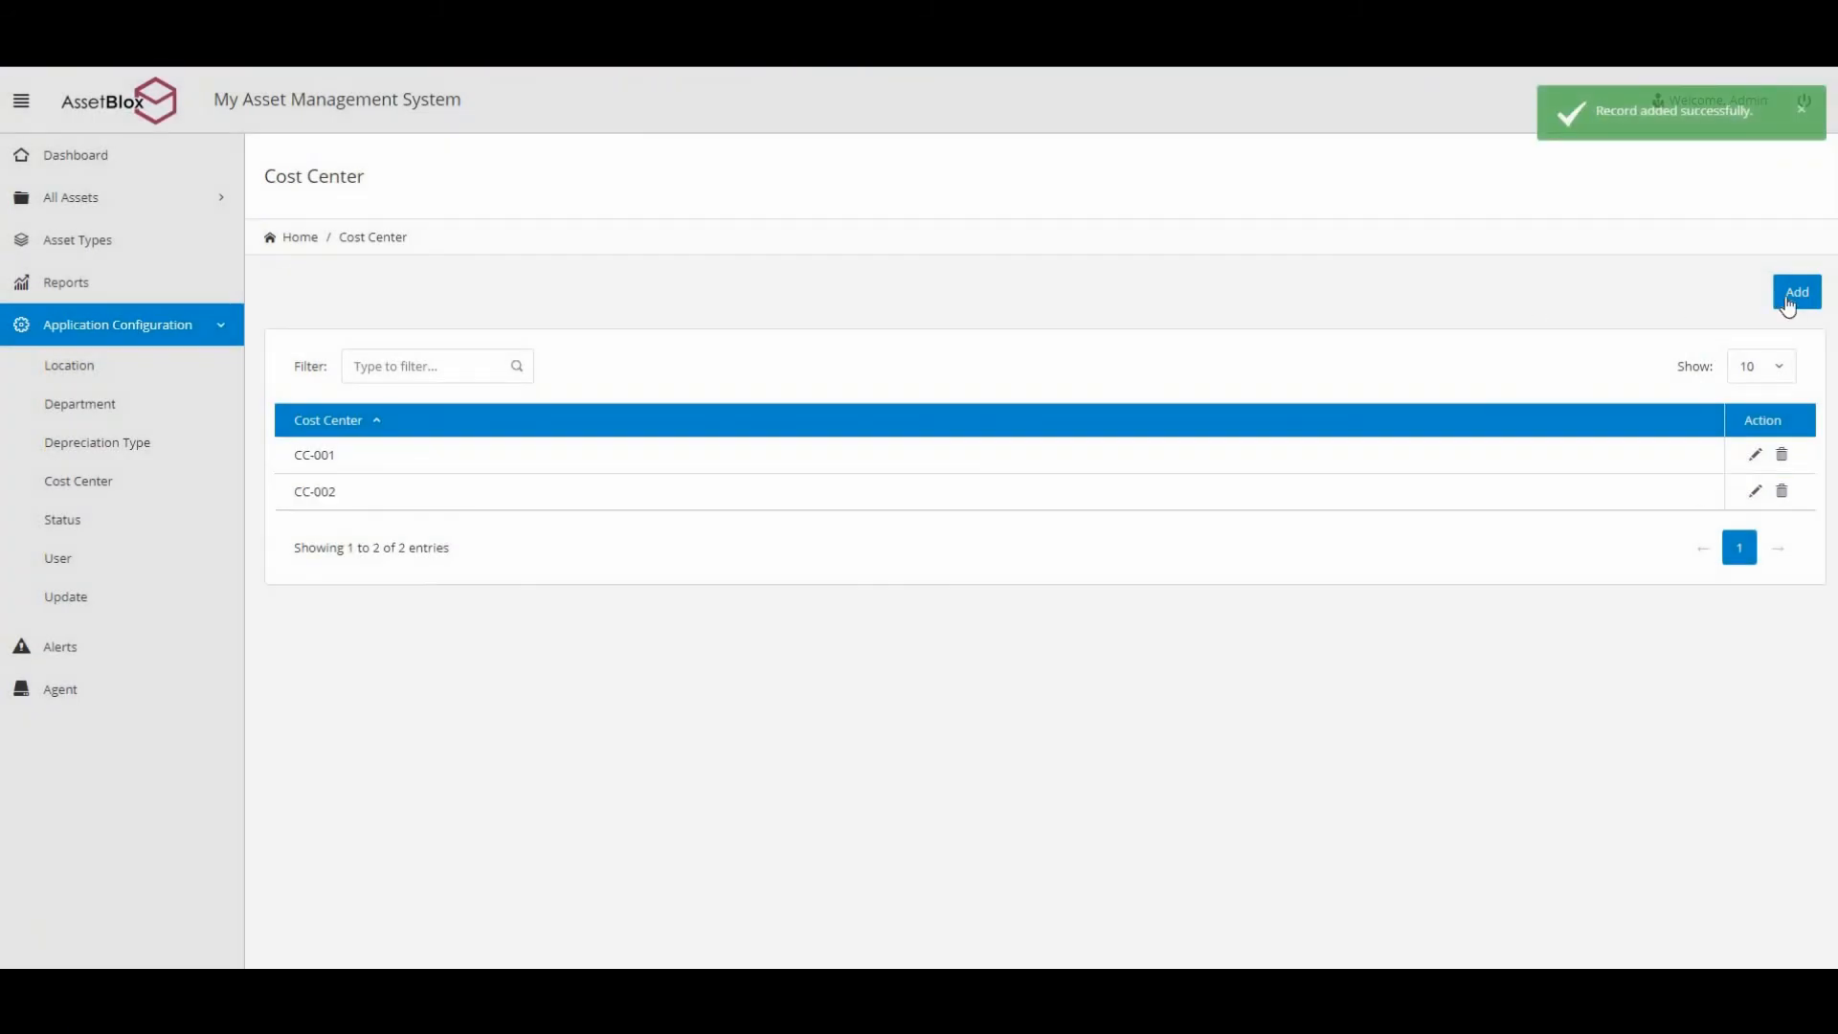
pyautogui.click(1787, 297)
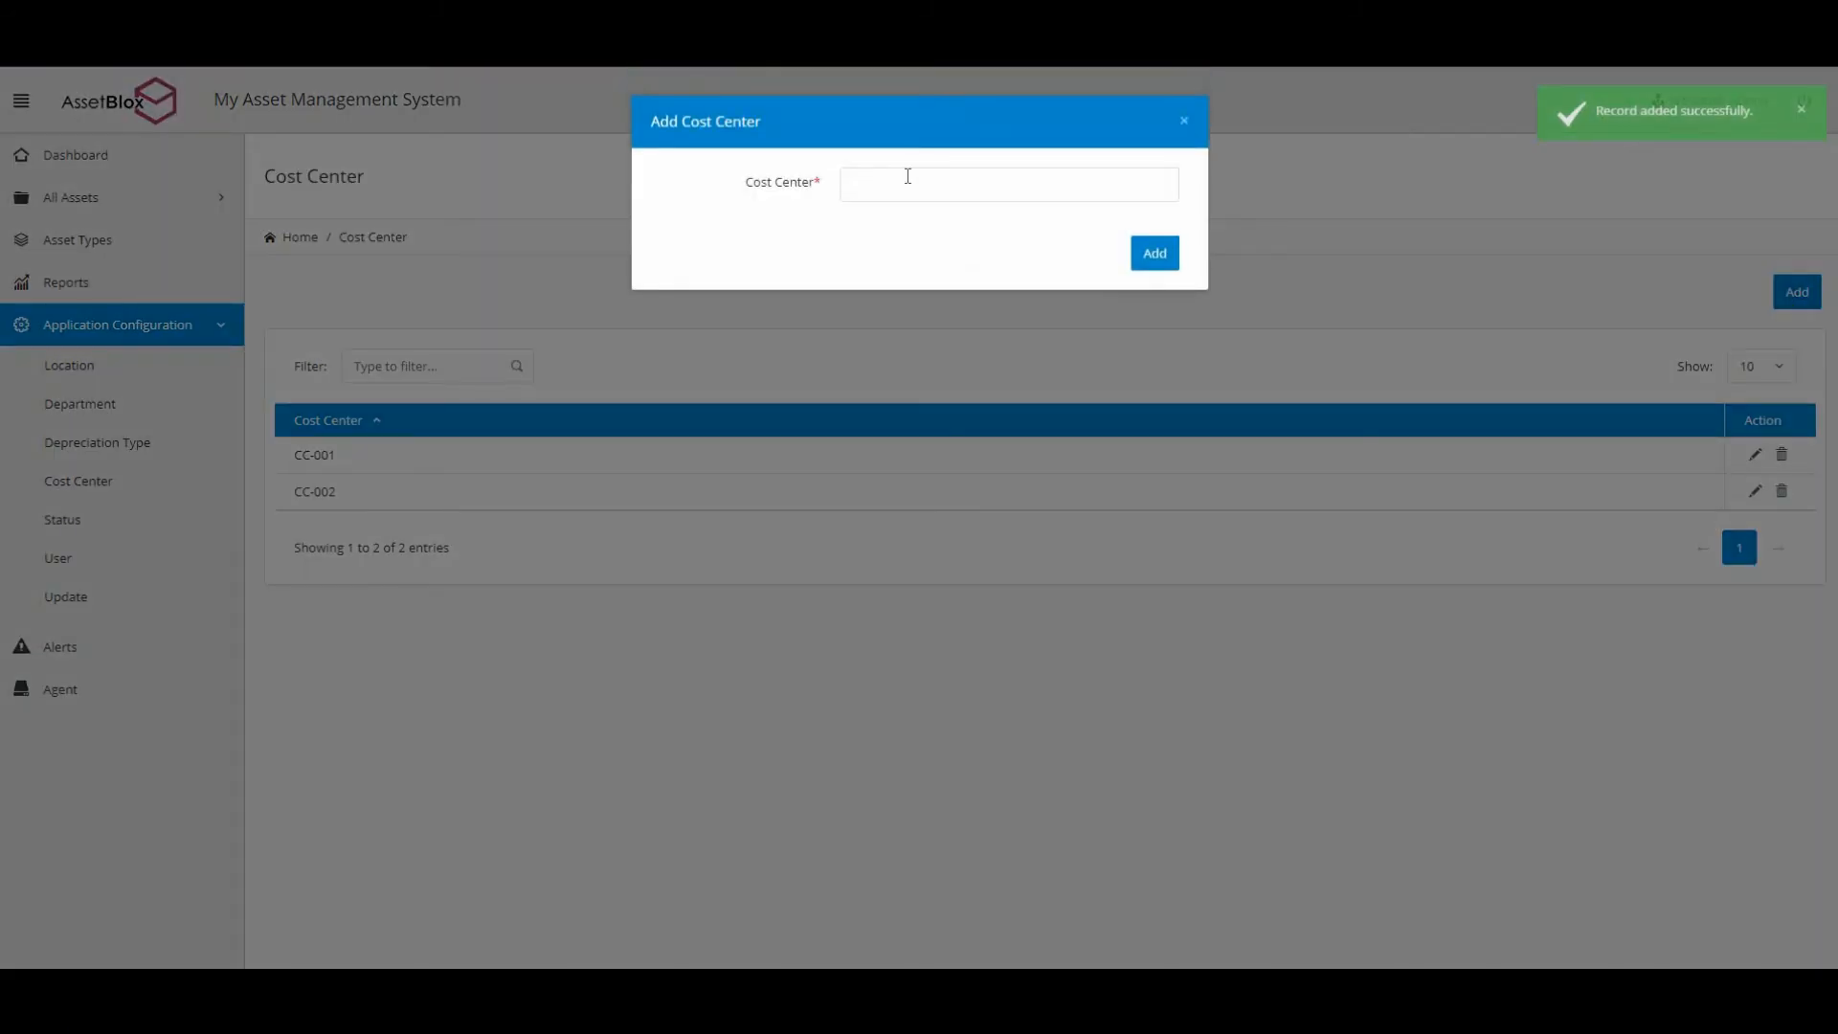
pyautogui.write('CC-003')
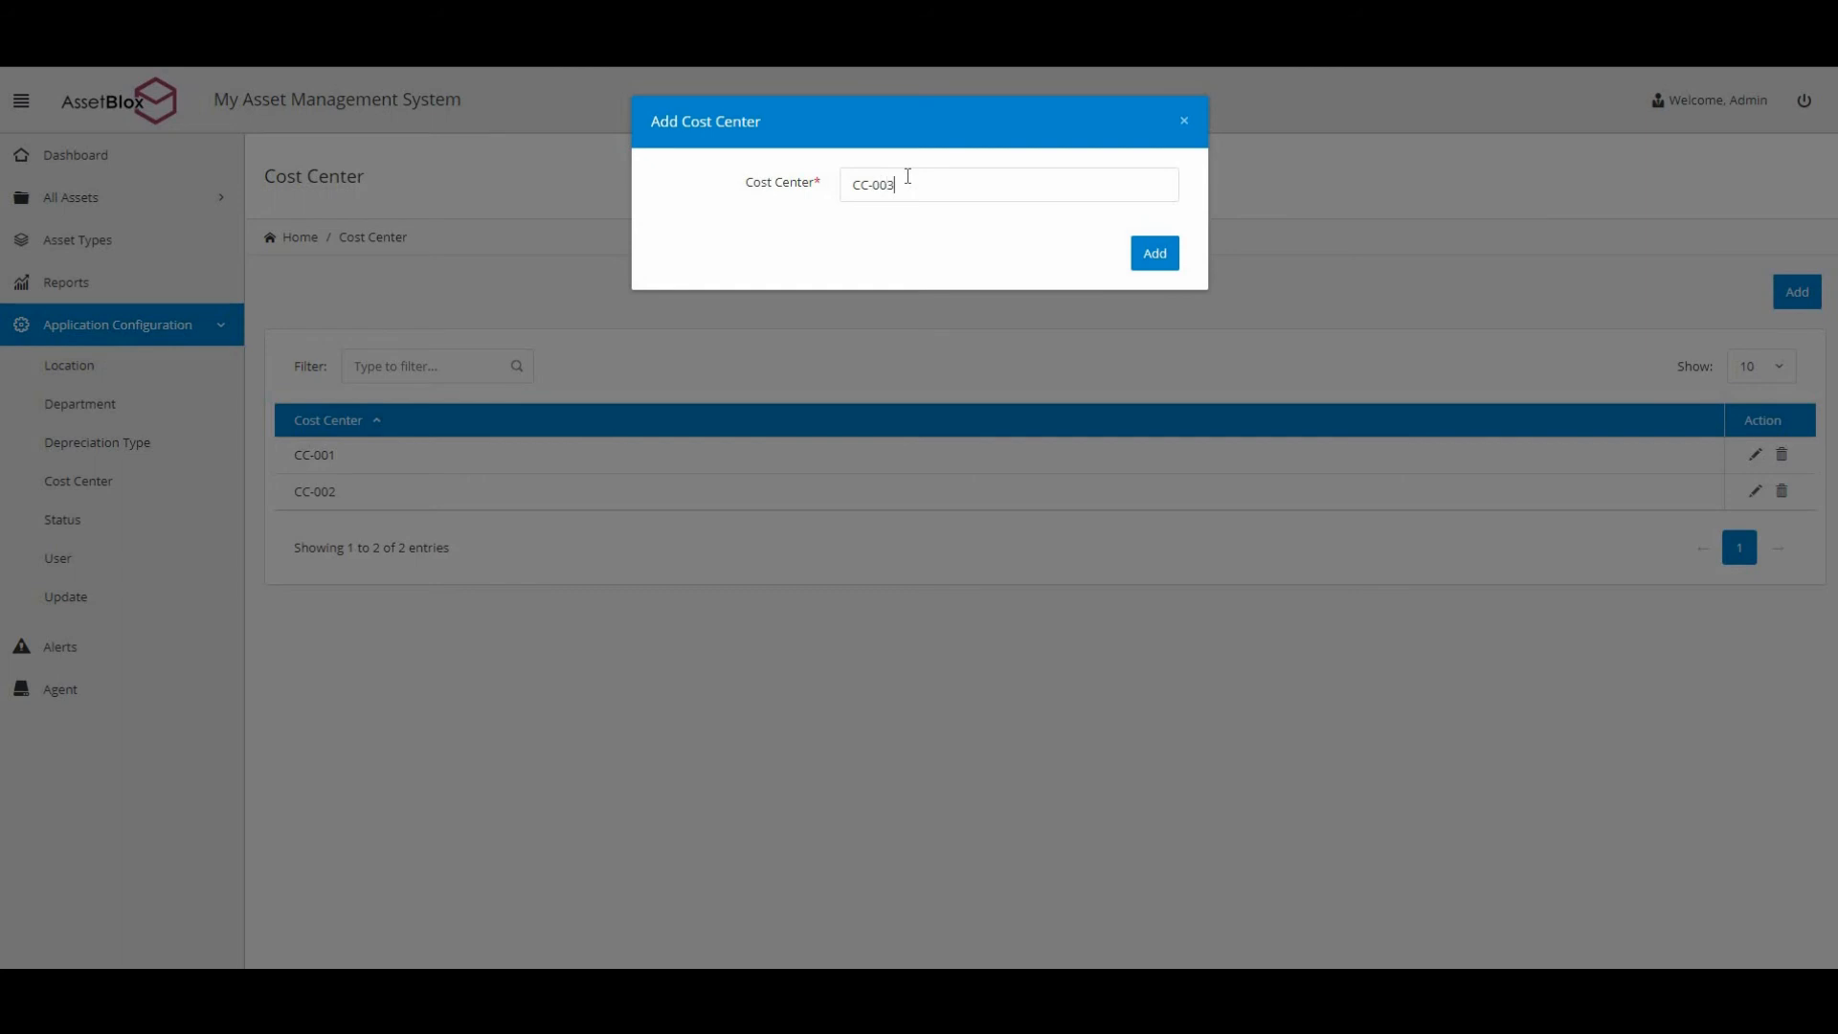
pyautogui.click(1158, 257)
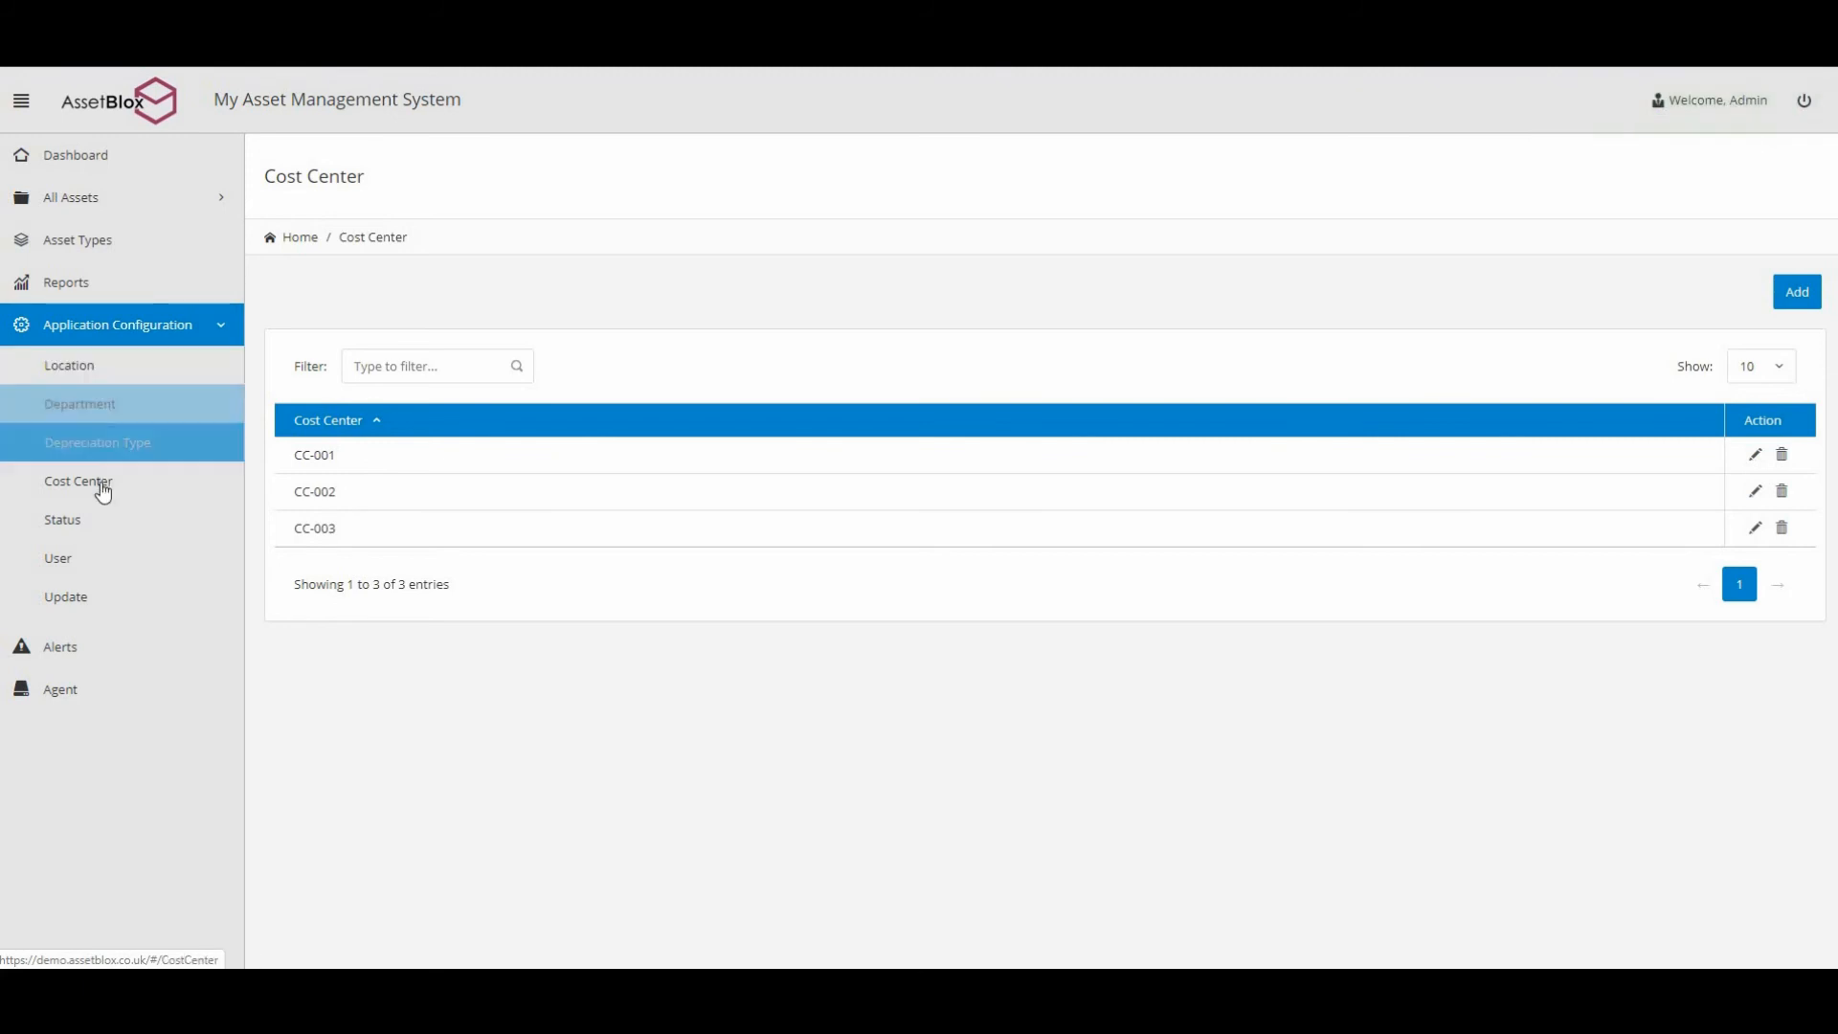
# Show the Status list under Application Configuration: Active, Missing, Retired, Stolen, Stores.
pyautogui.click(91, 532)
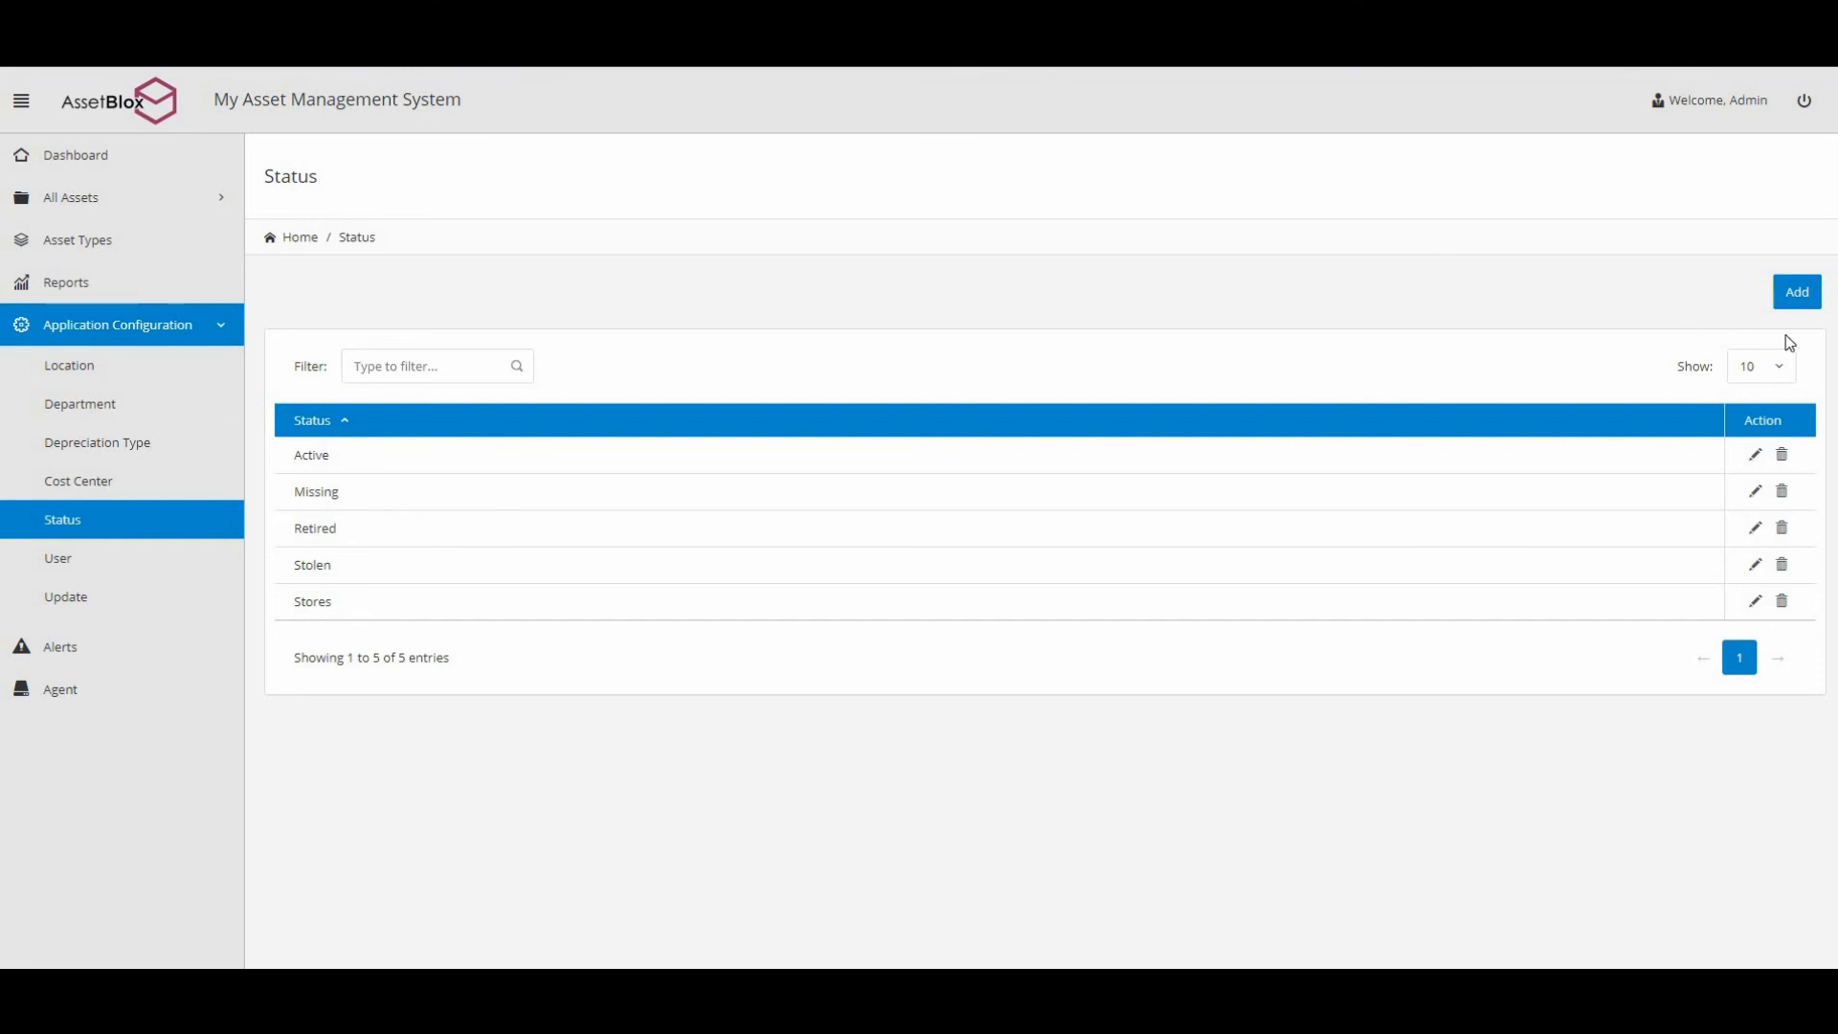
# Add In Stock as a new asset status.
pyautogui.click(1797, 306)
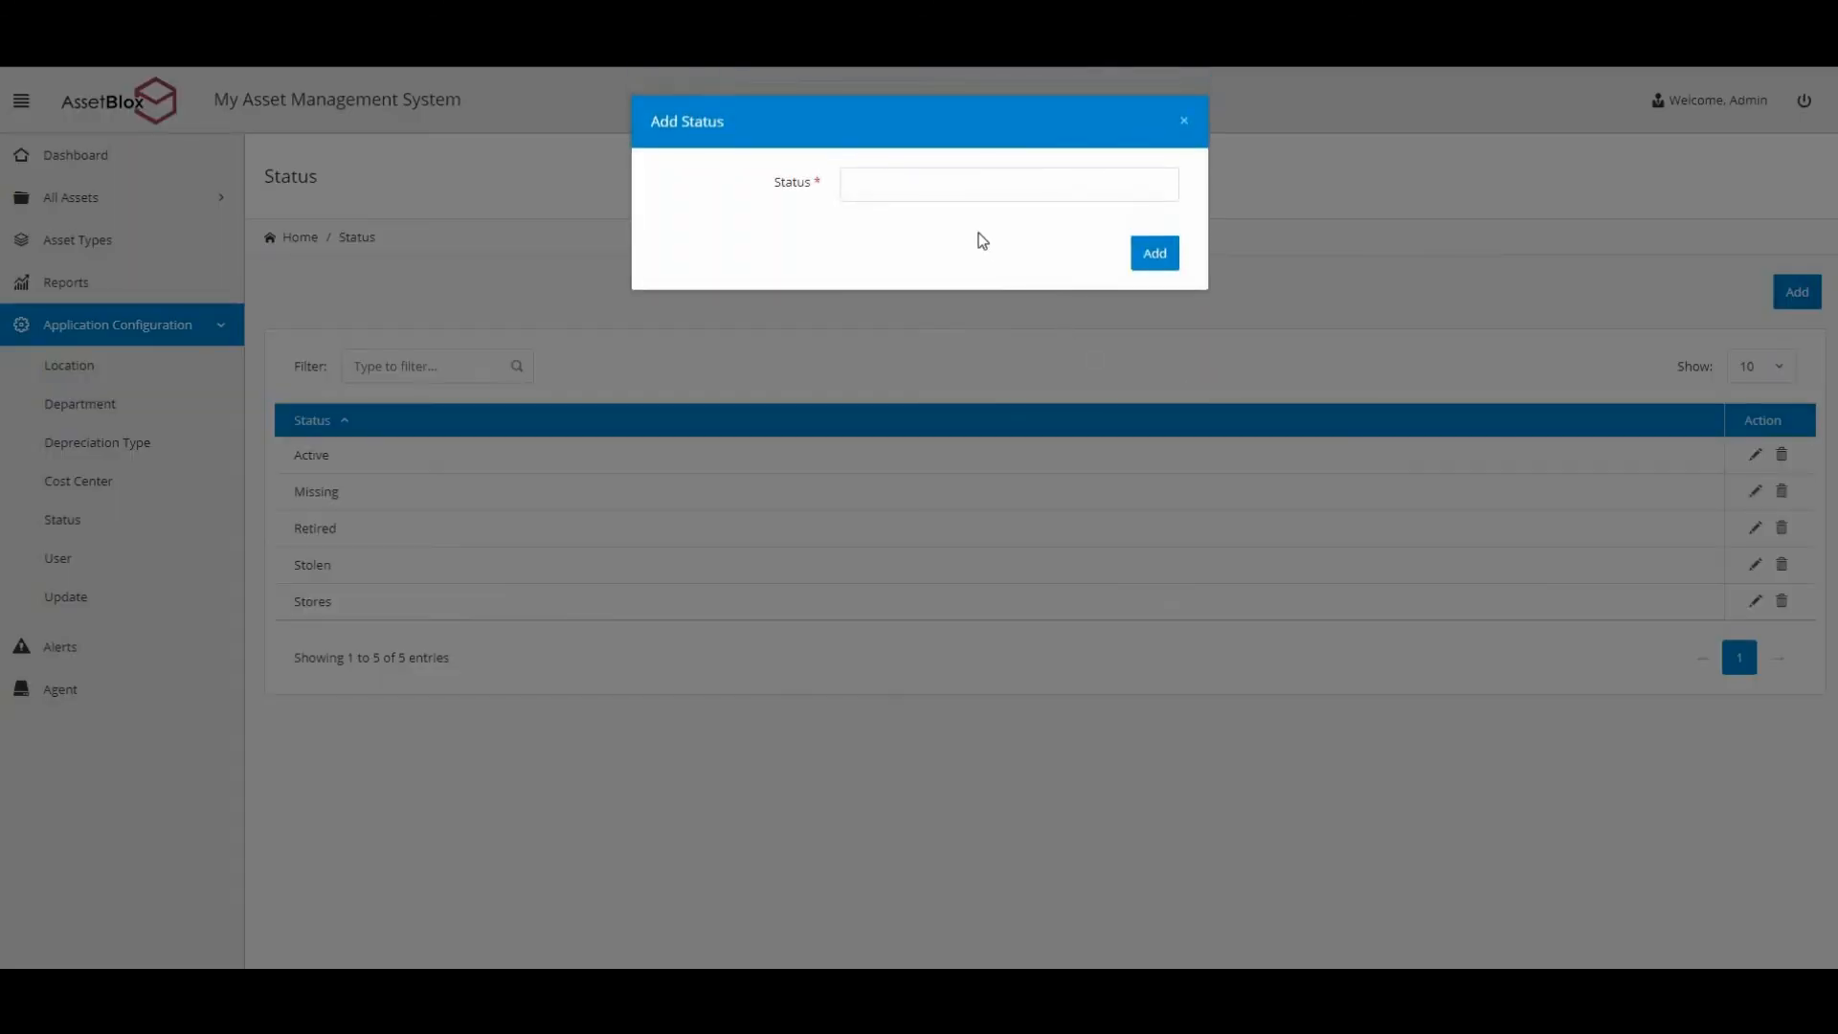
pyautogui.write('In Stock')
pyautogui.click(1155, 261)
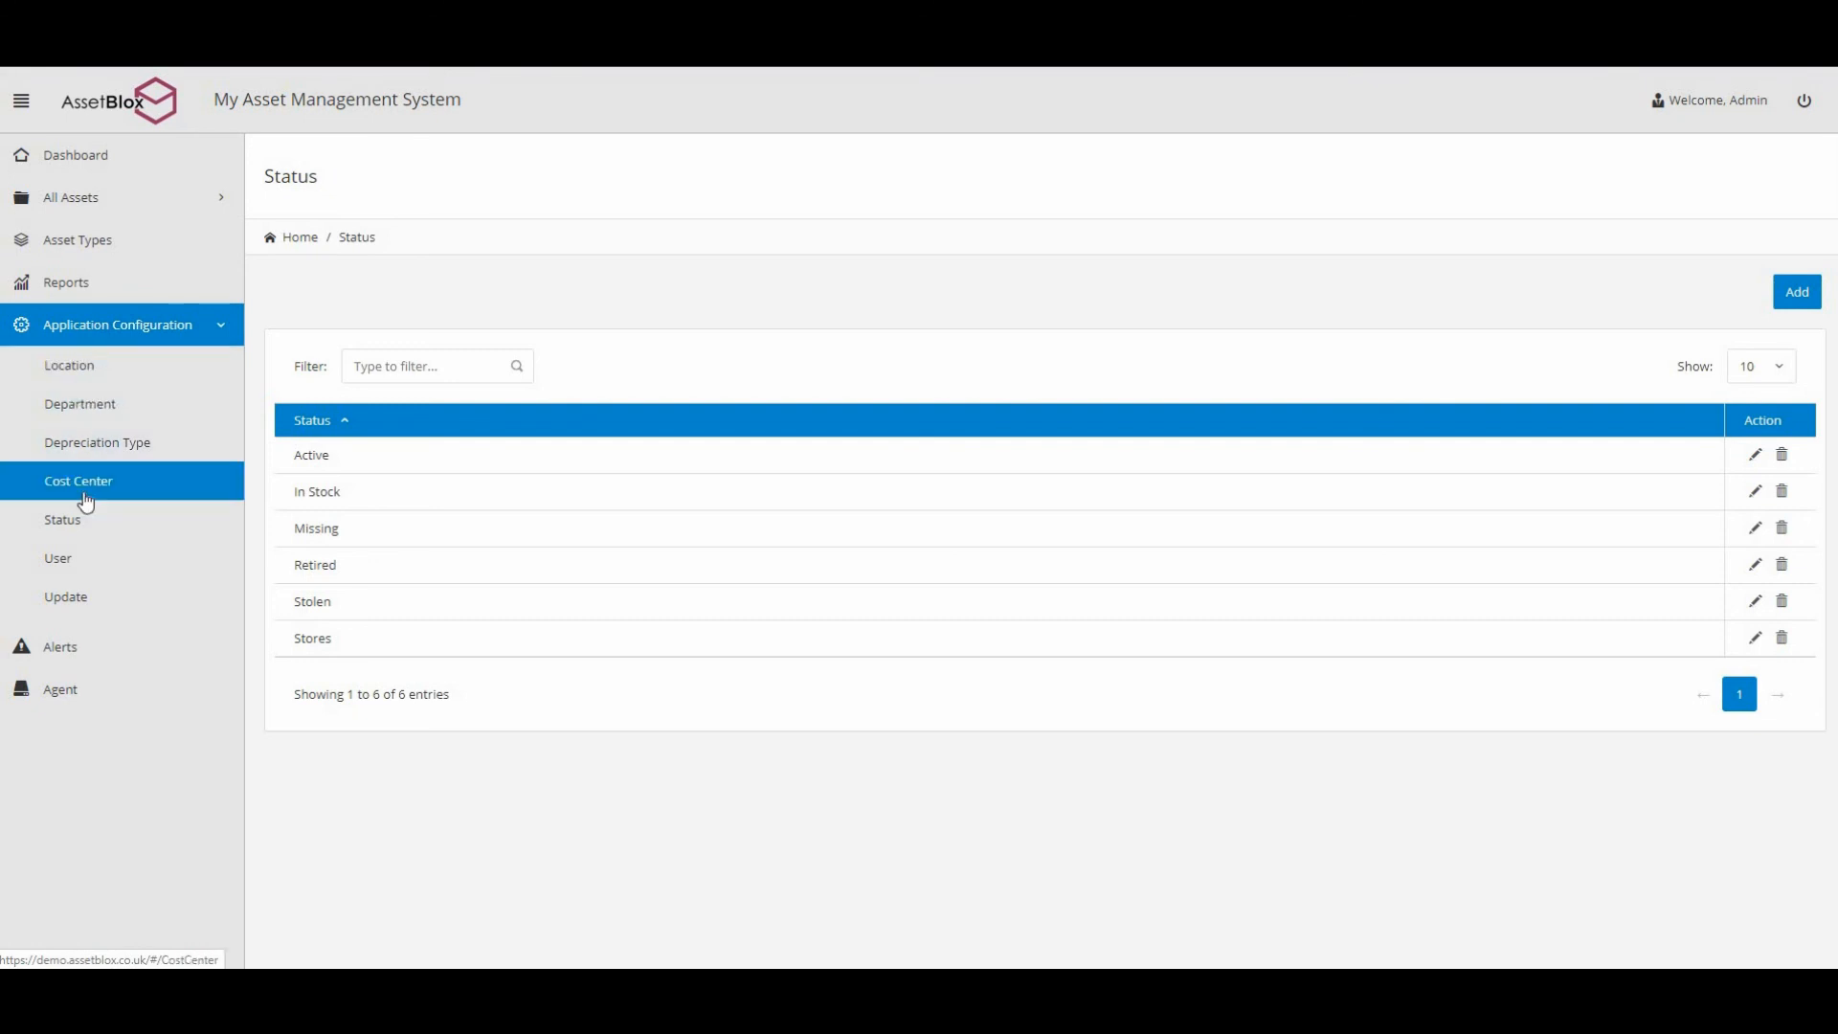
# Start a new user and enter the person's name, e-mail address and password.
pyautogui.click(94, 568)
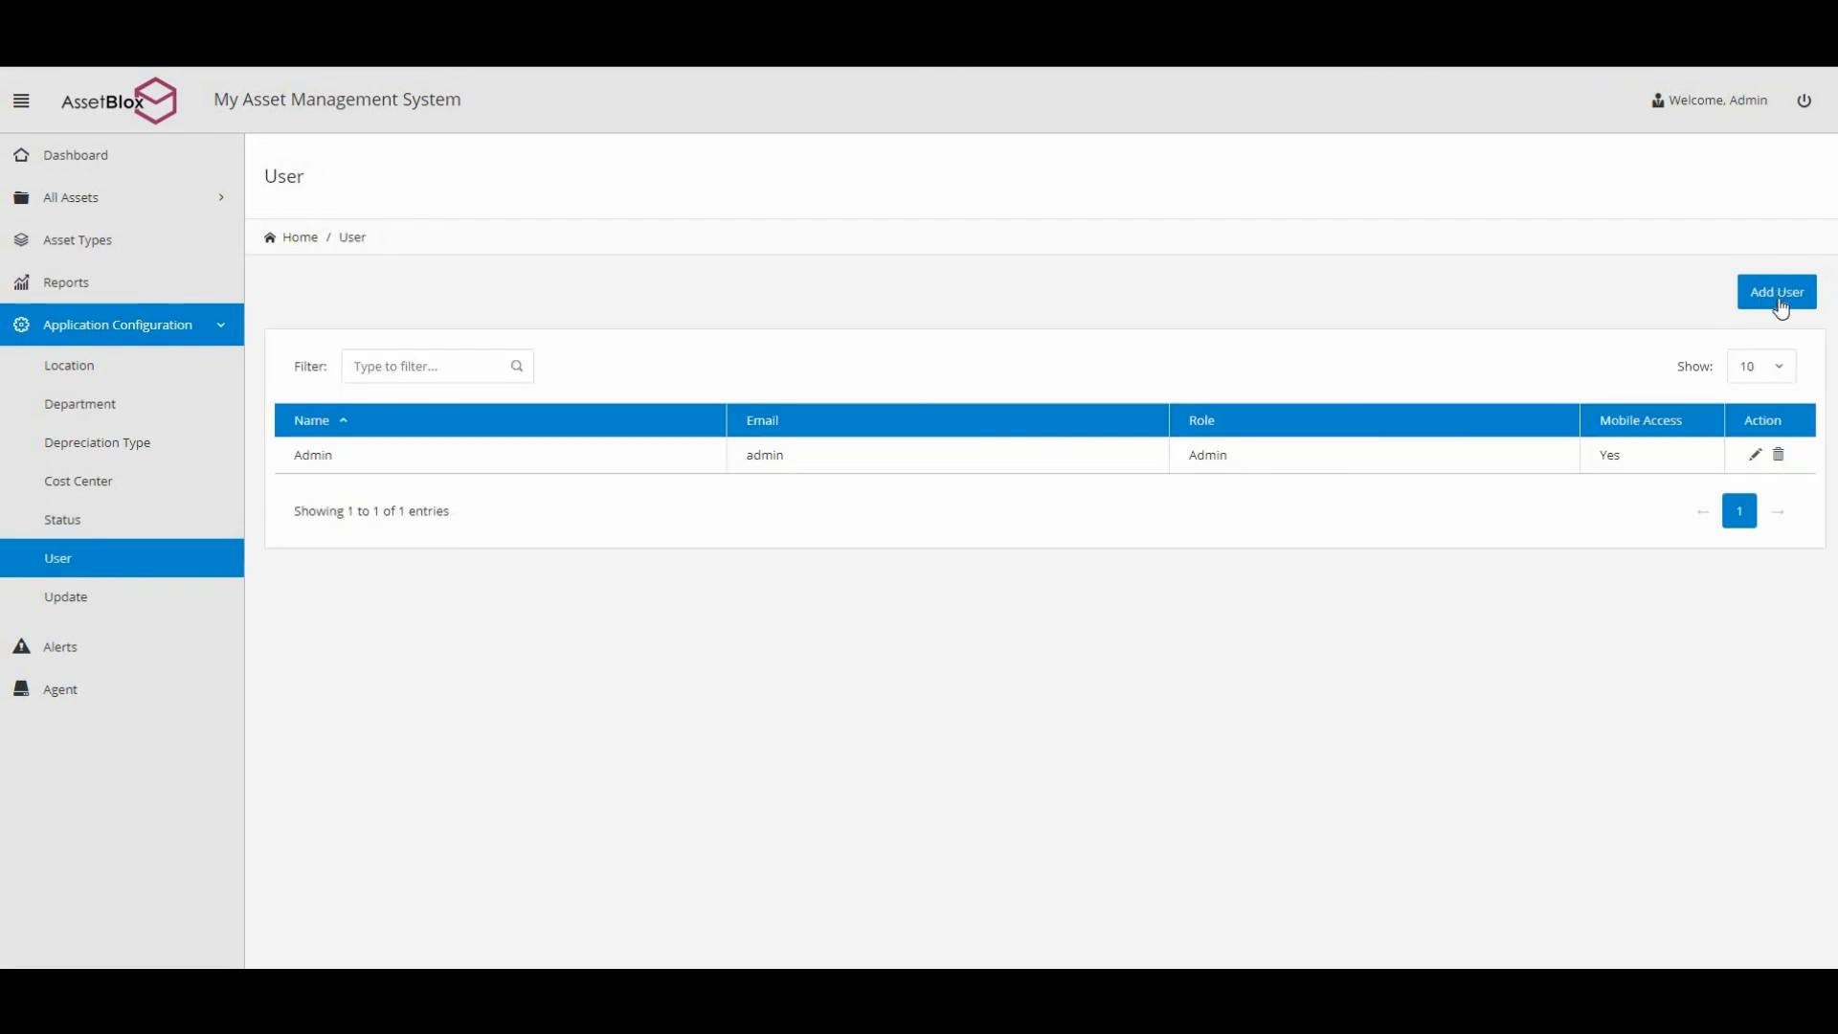
pyautogui.click(1778, 292)
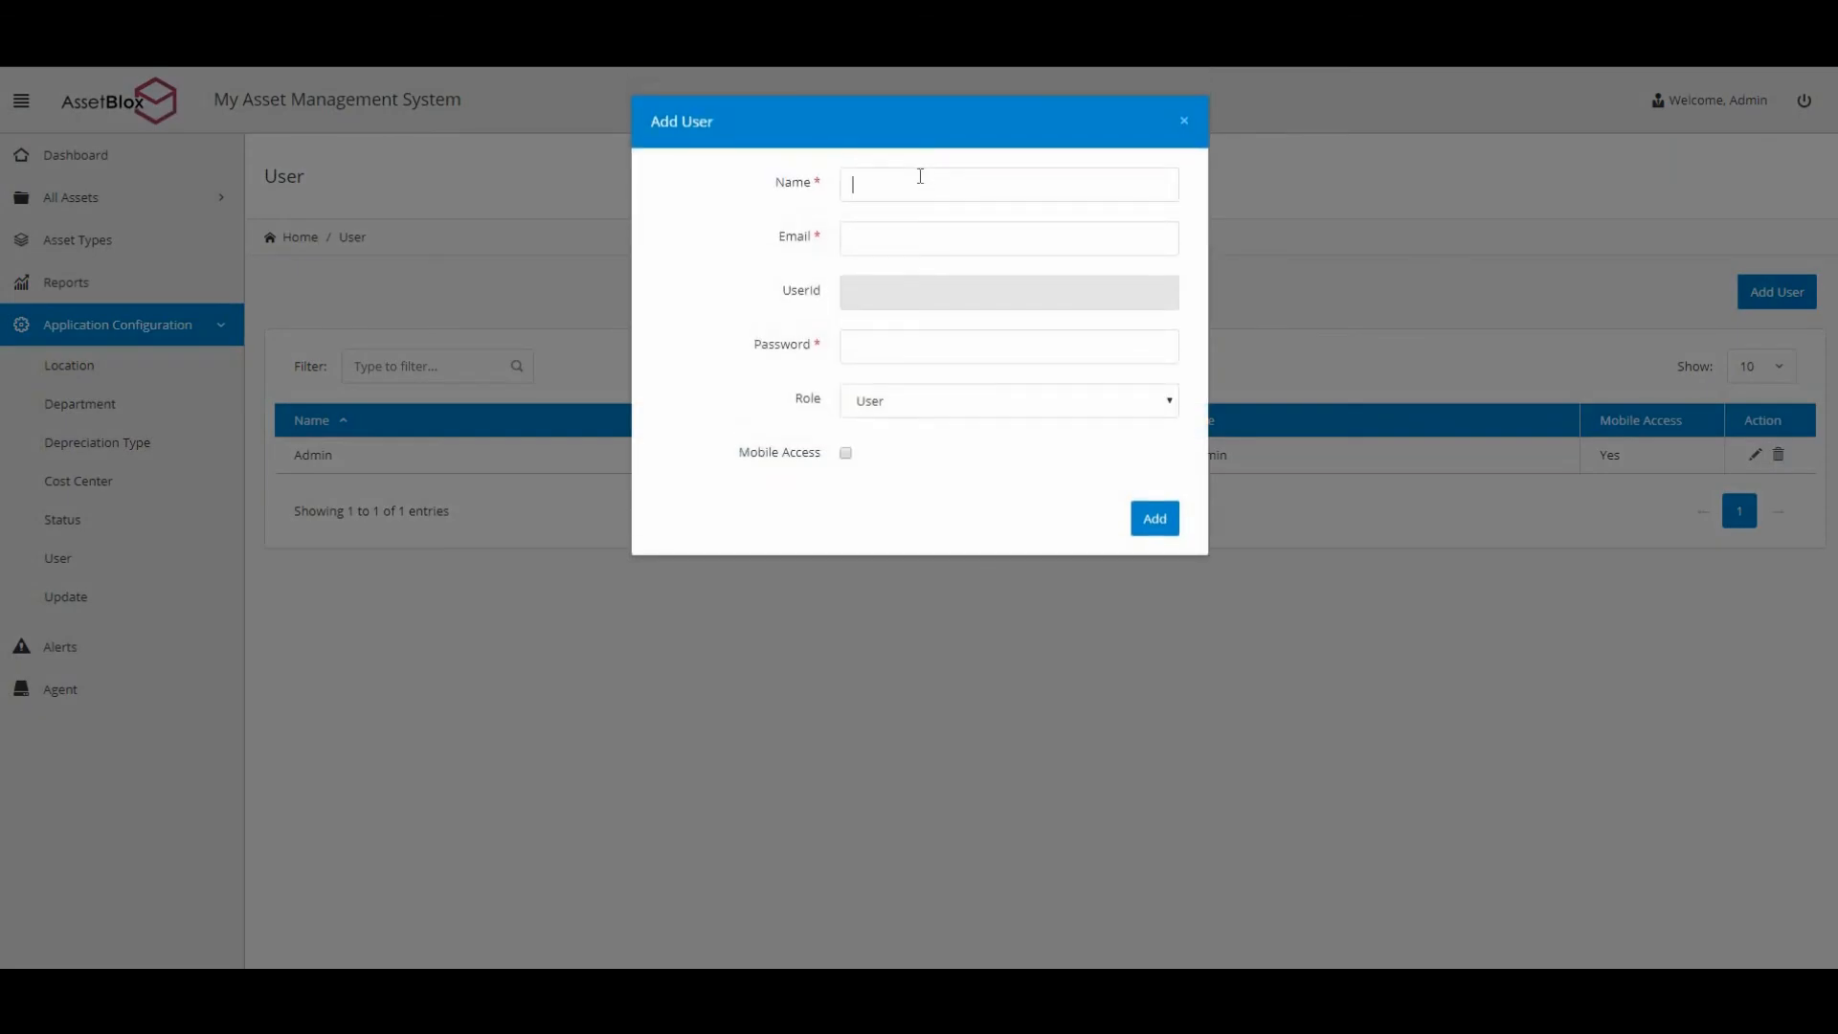
pyautogui.click(920, 176)
pyautogui.write('George')
pyautogui.click(934, 243)
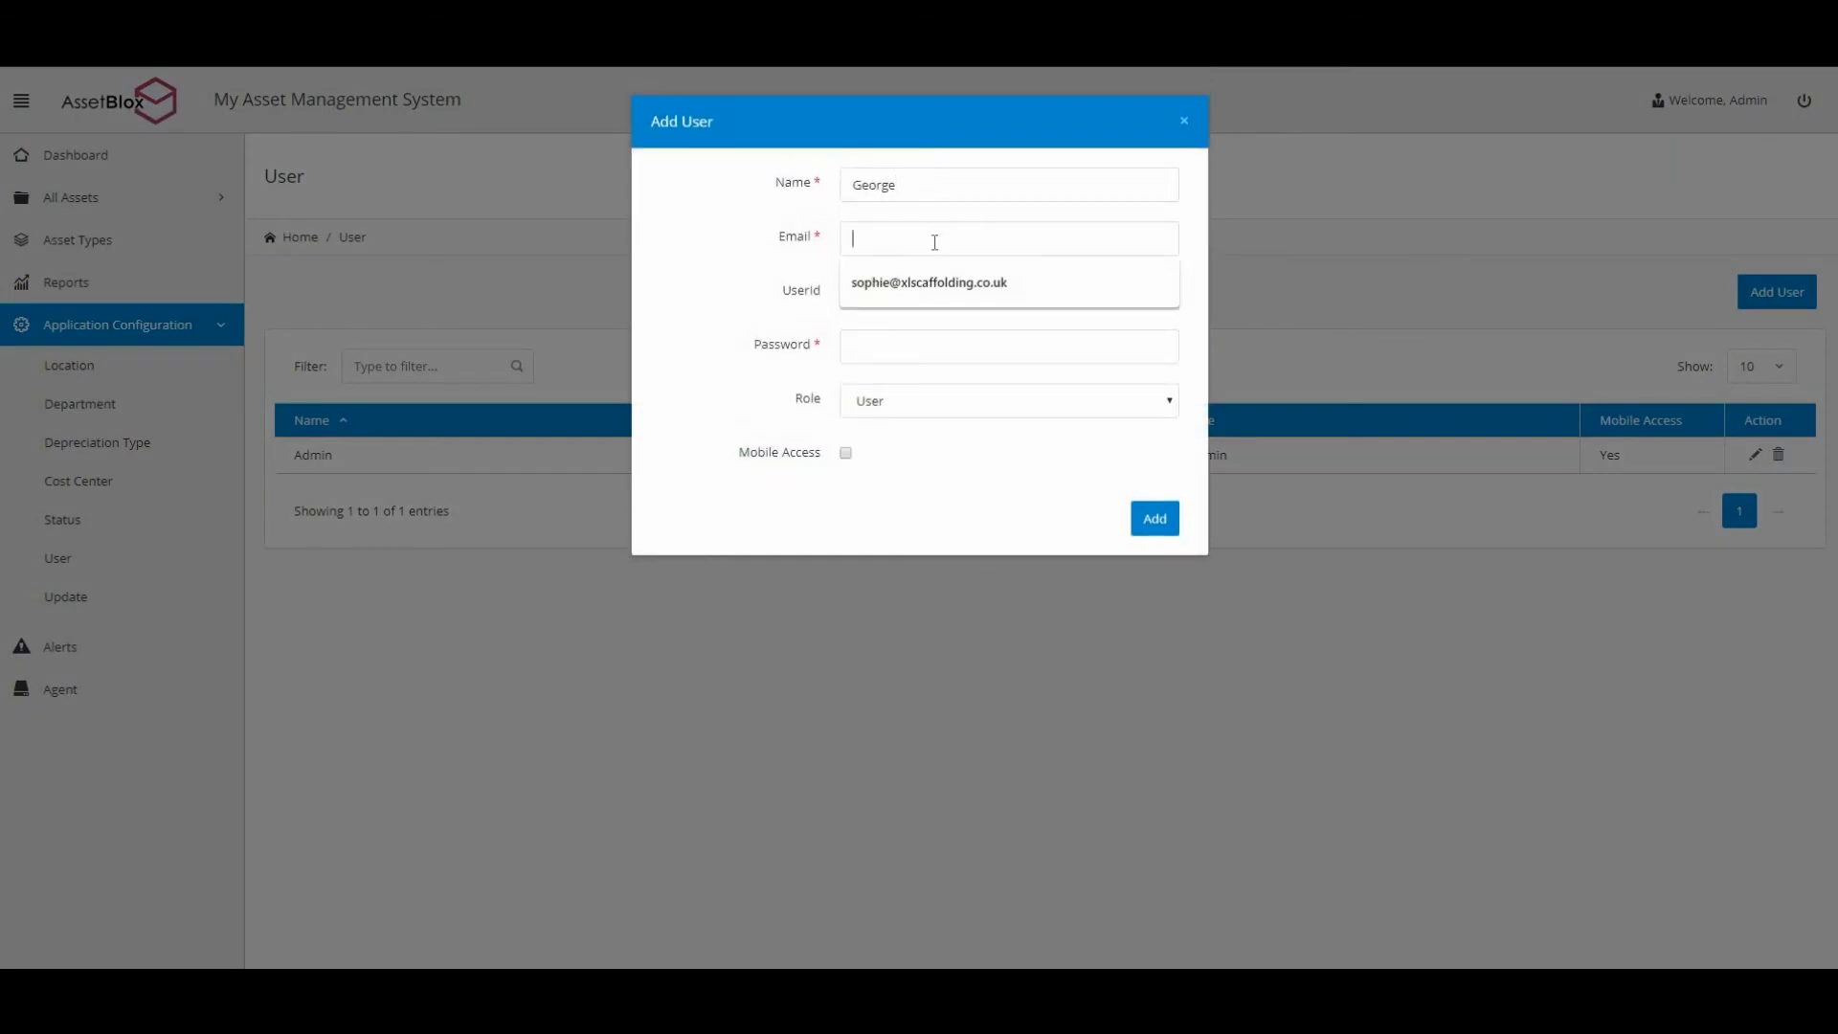
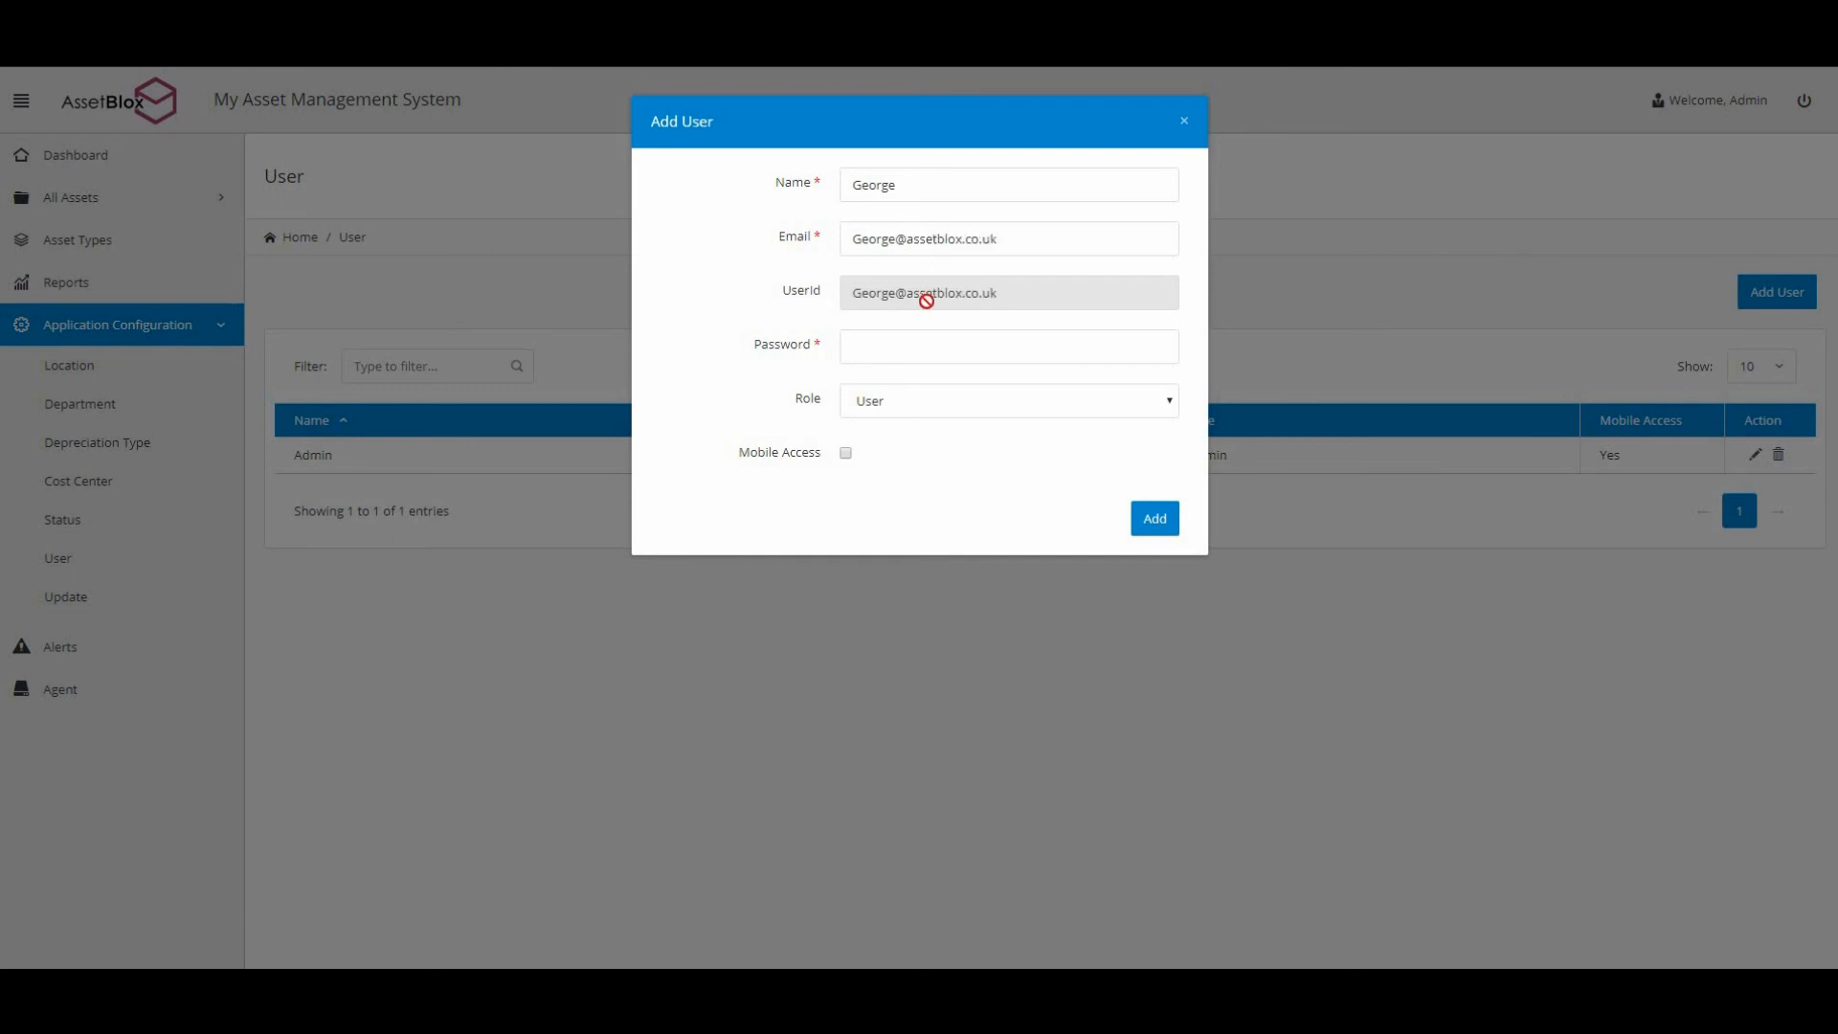
pyautogui.click(883, 342)
pyautogui.write('•••••••••••••')
# Keep the User role, enable Mobile Access, create the account and decline saving the password.
pyautogui.click(929, 410)
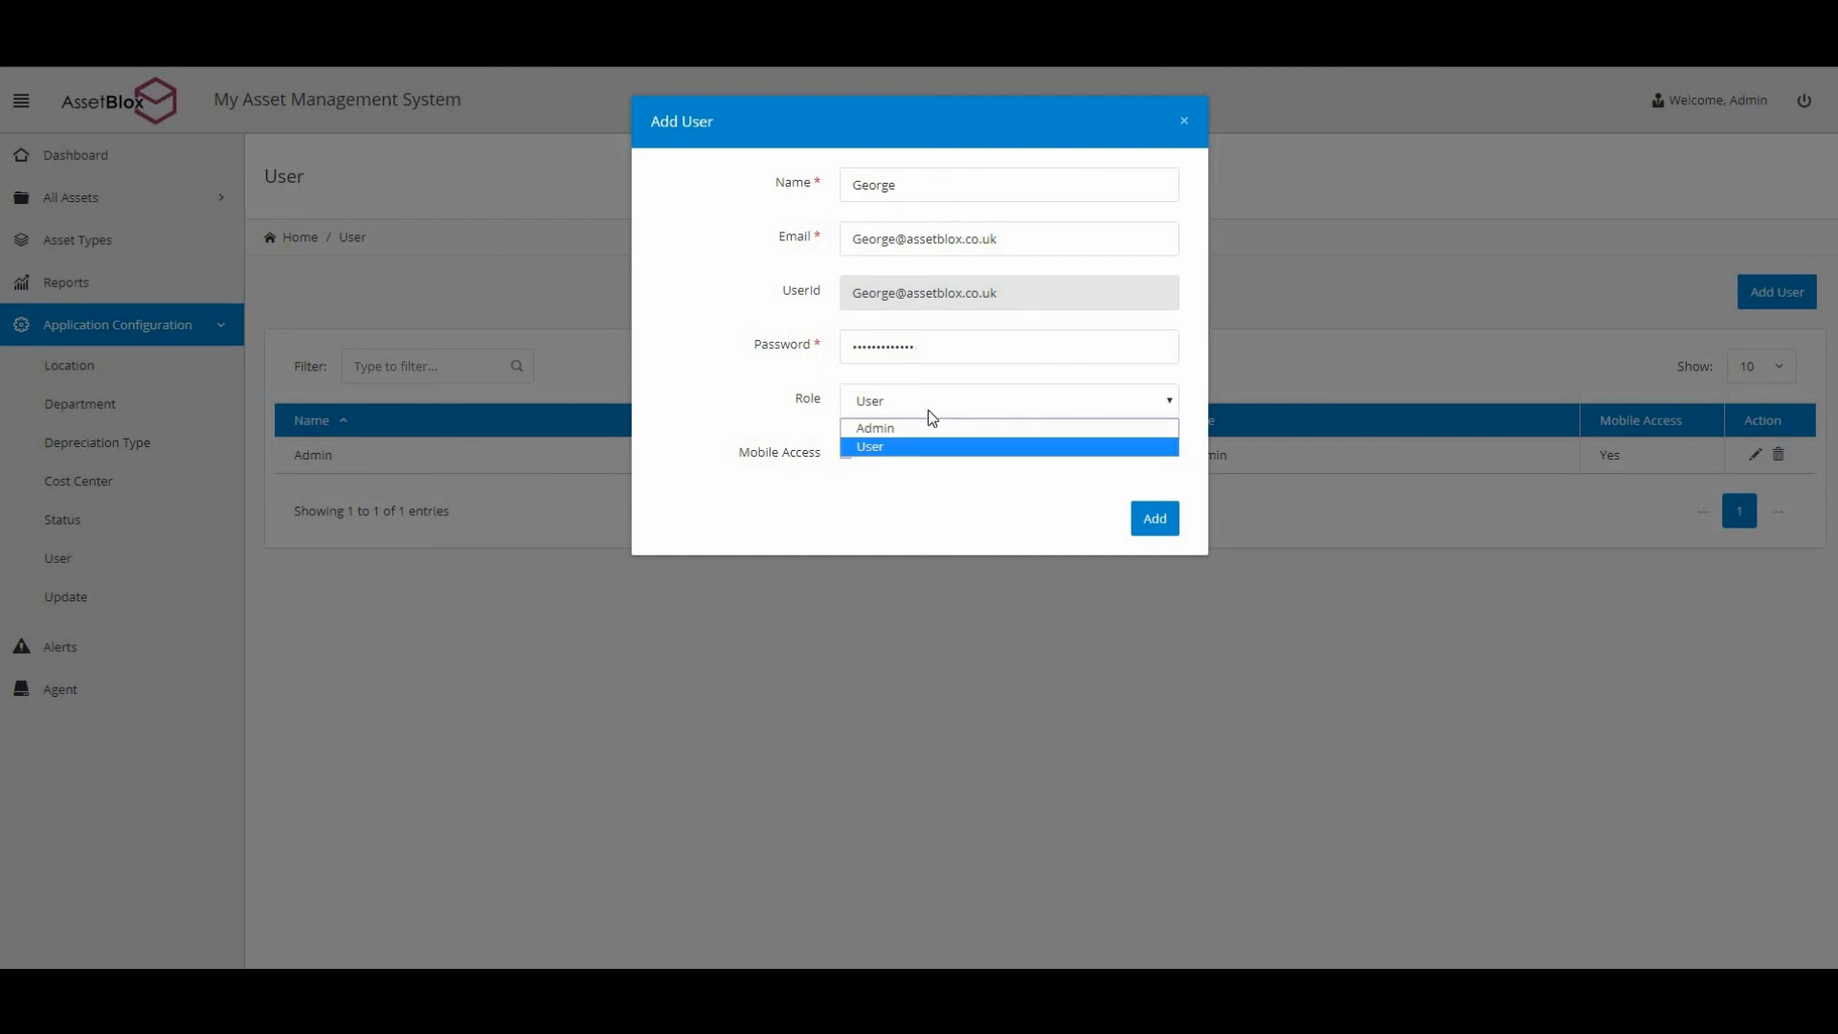
pyautogui.click(877, 489)
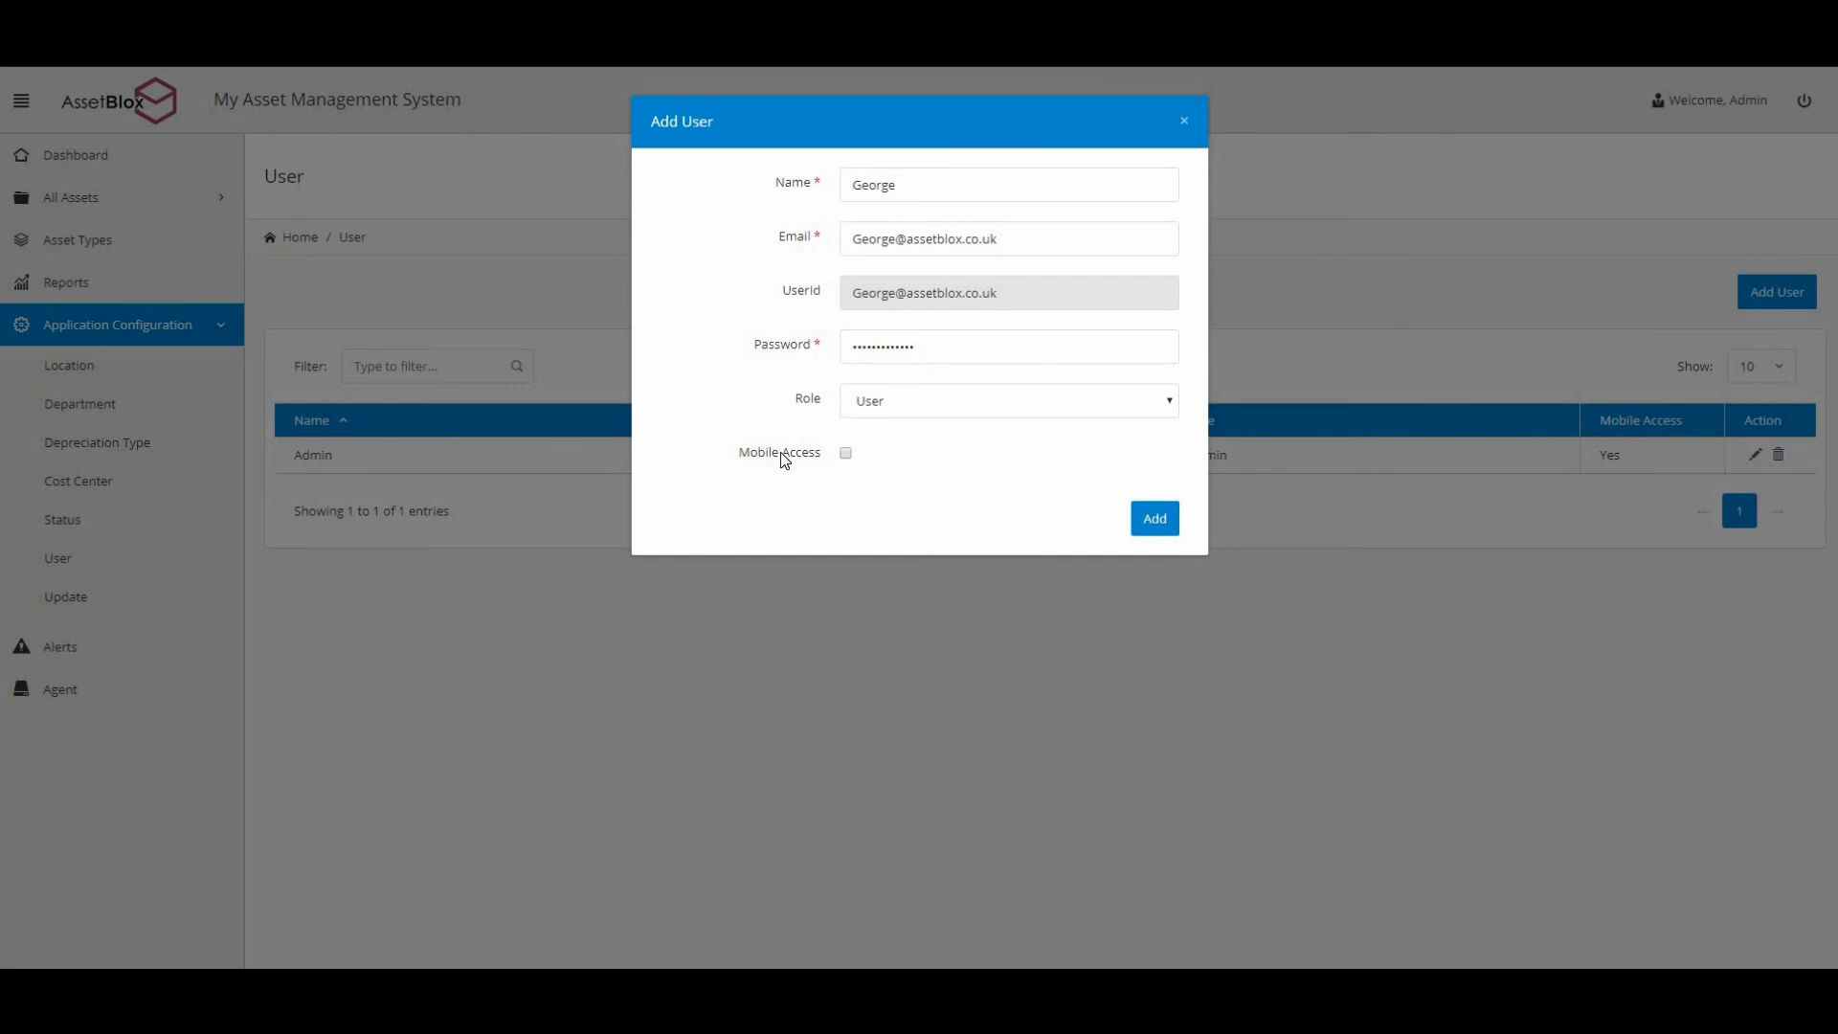
pyautogui.click(846, 454)
pyautogui.click(1154, 520)
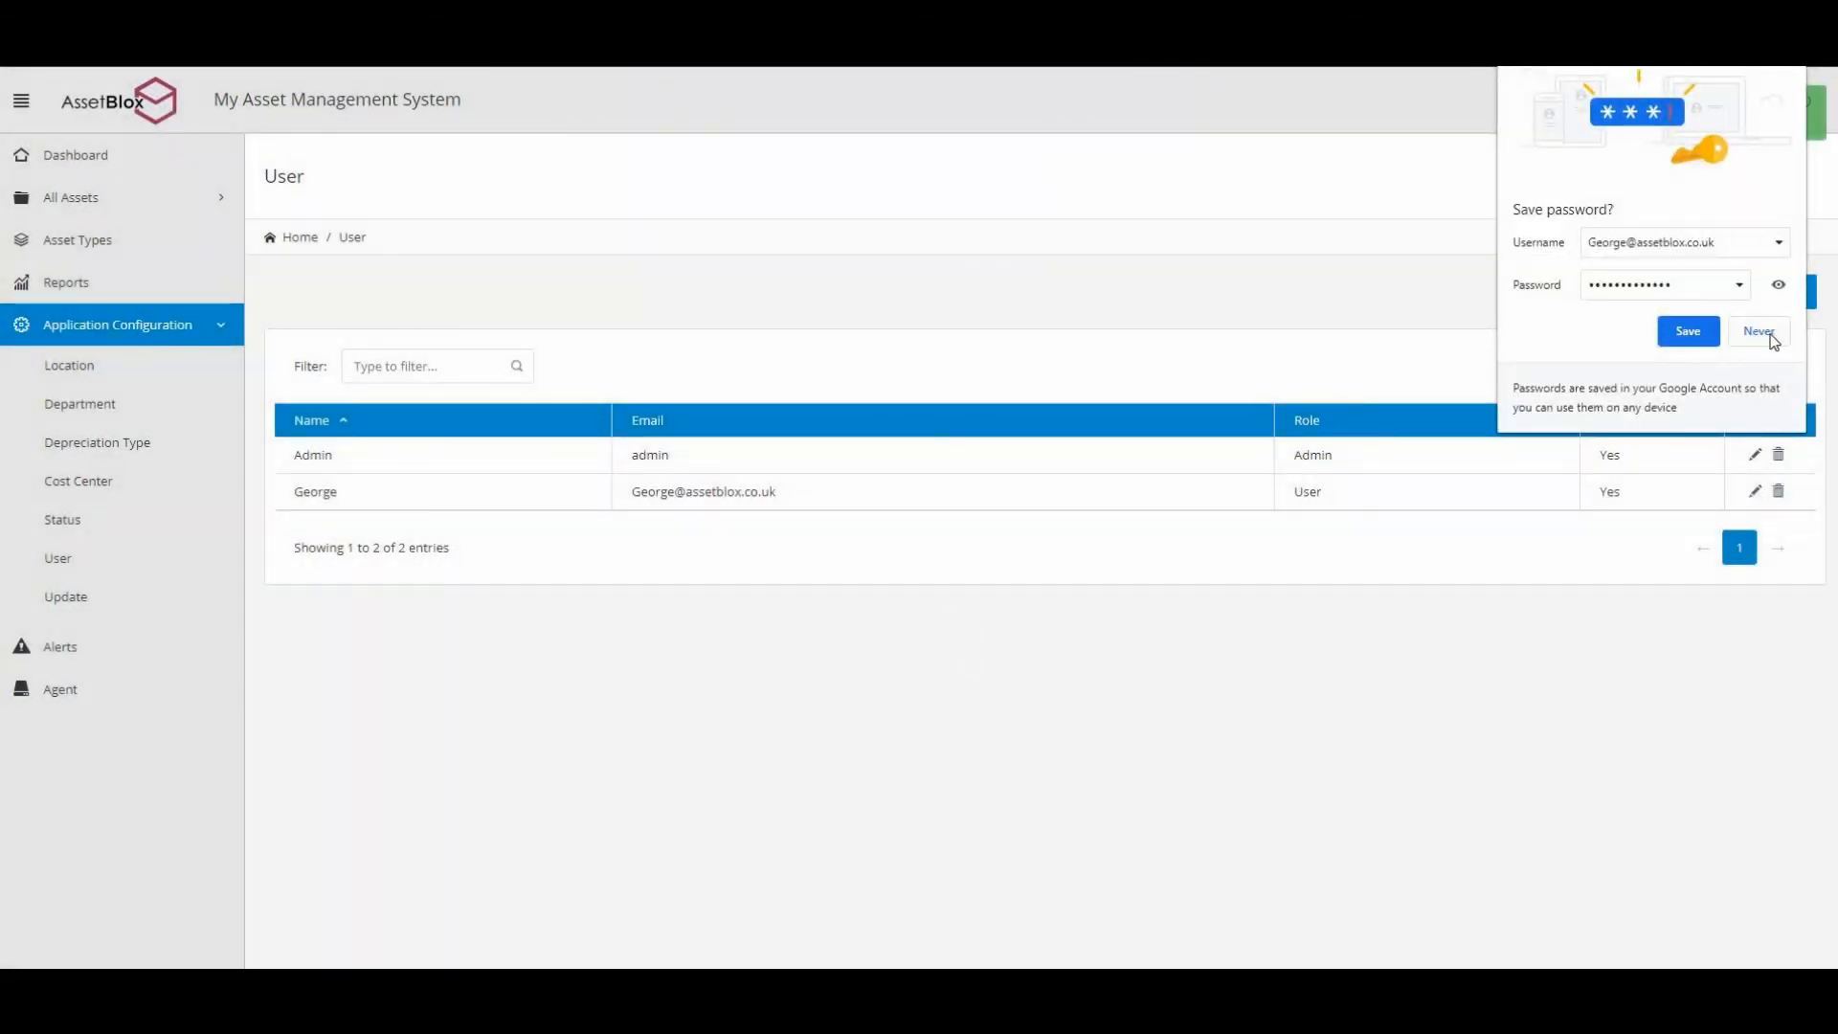
pyautogui.click(1773, 207)
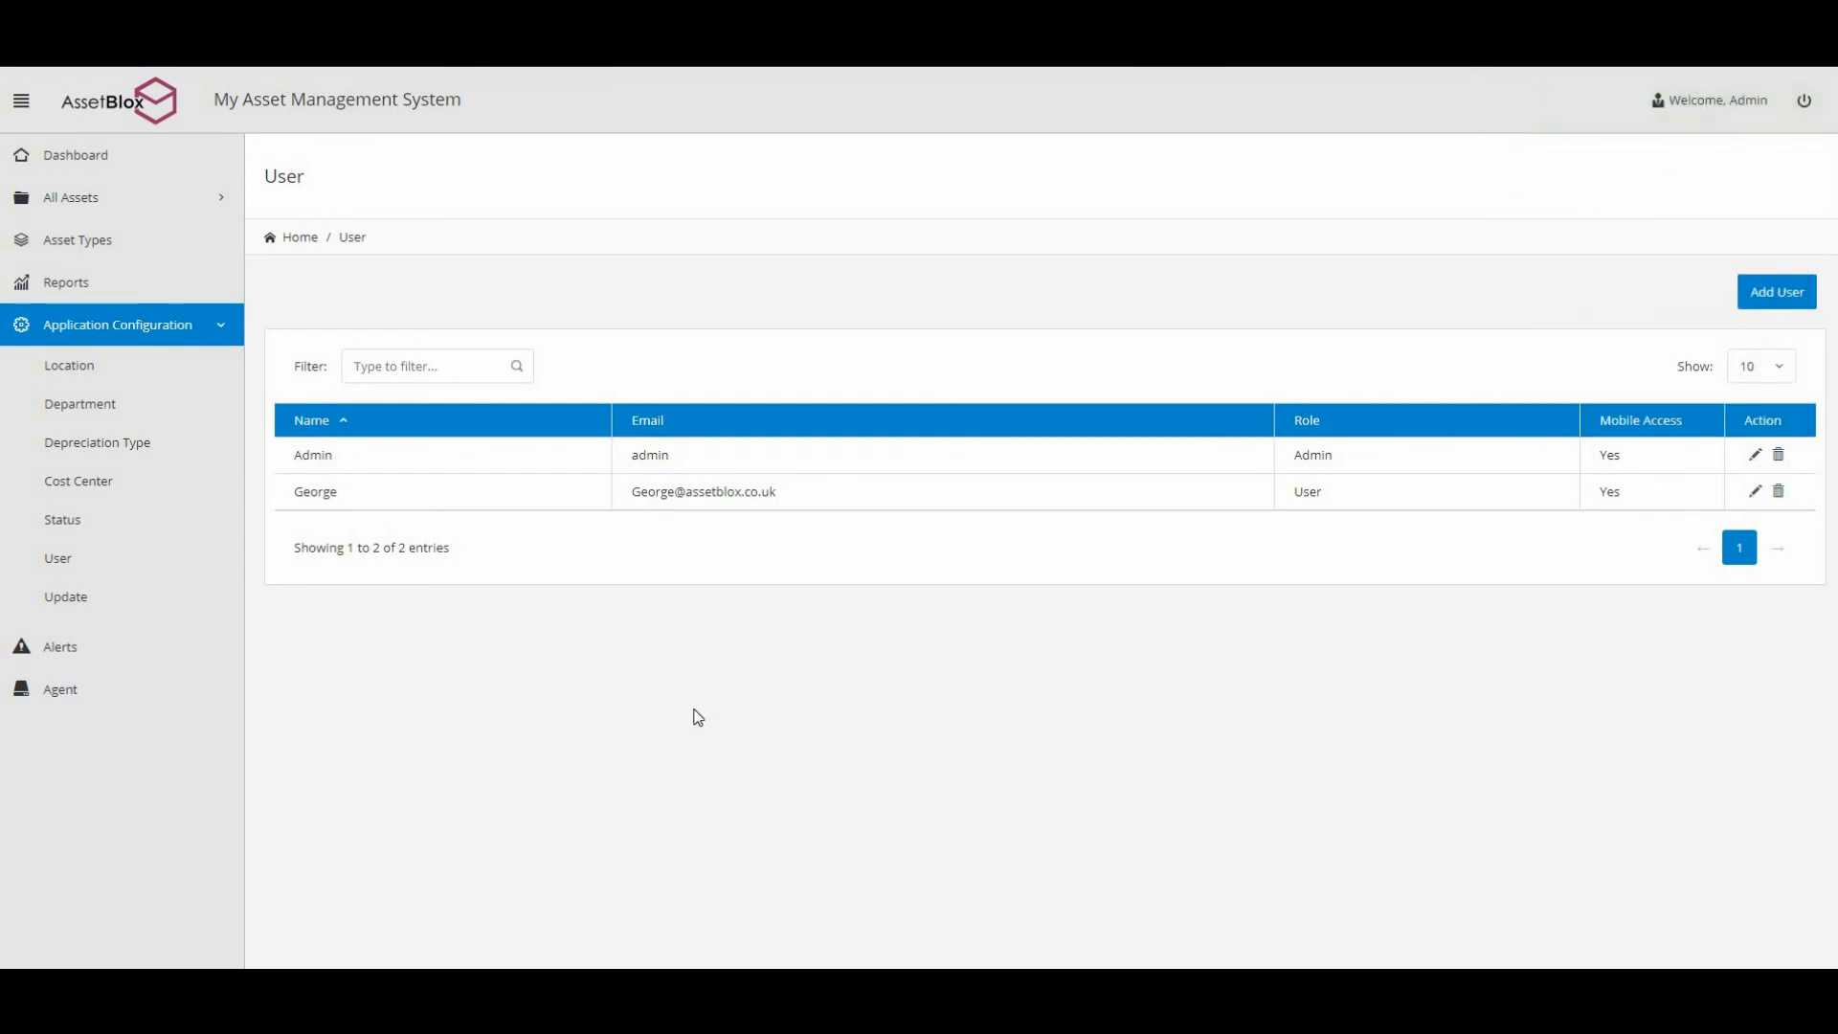